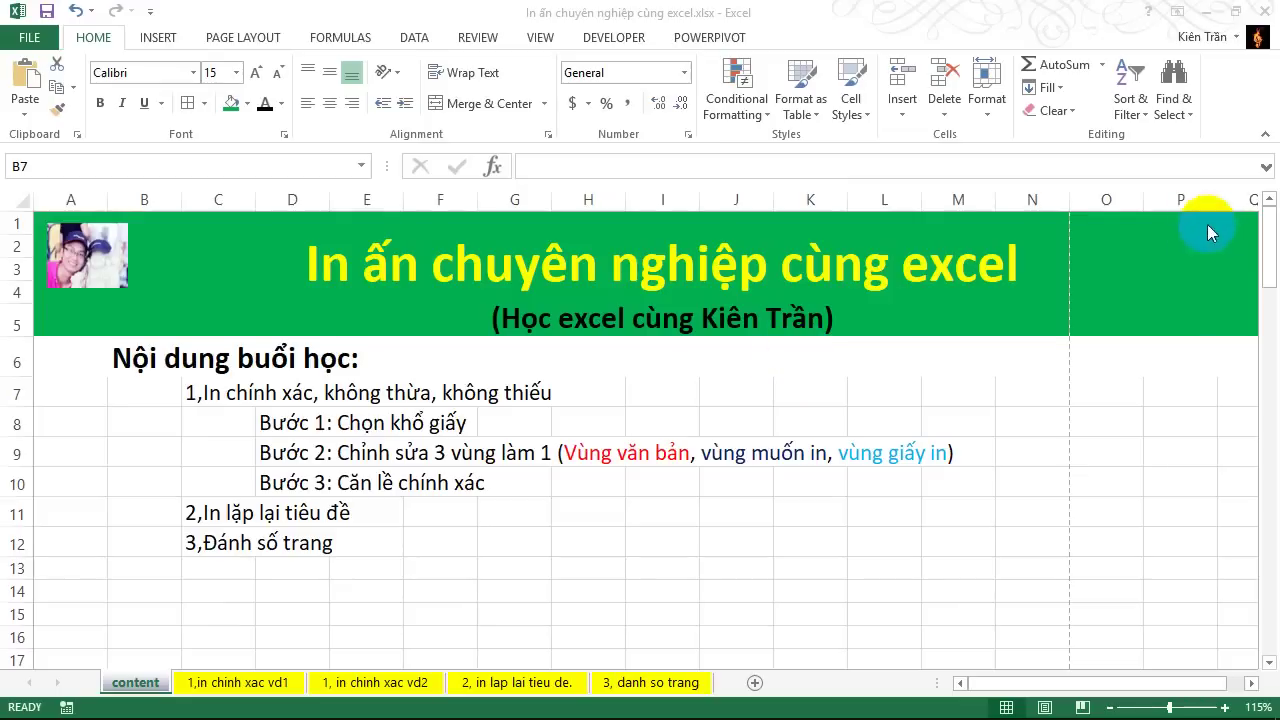
# - Highlight the lesson title and outline rows on the content sheet, down to row 13–14
pyautogui.moveTo(1266, 205); pyautogui.dragTo(1277, 240)
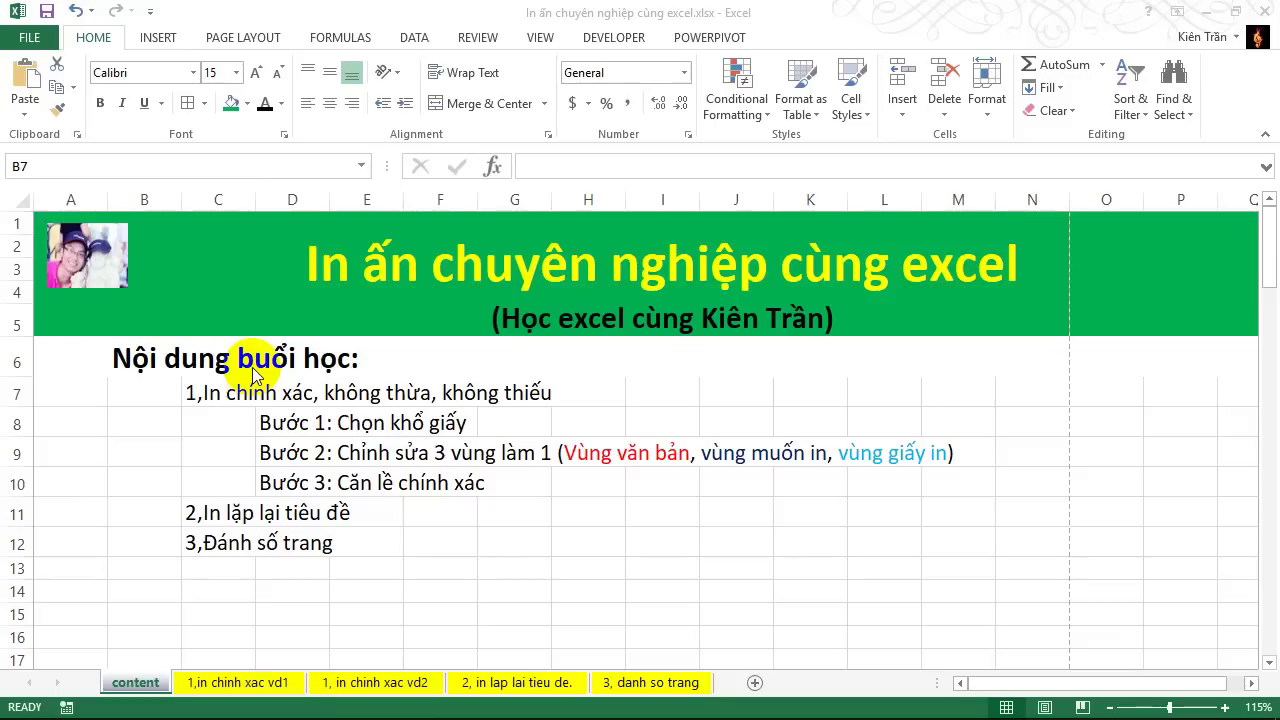
pyautogui.hotkey('alt', 'Tab')
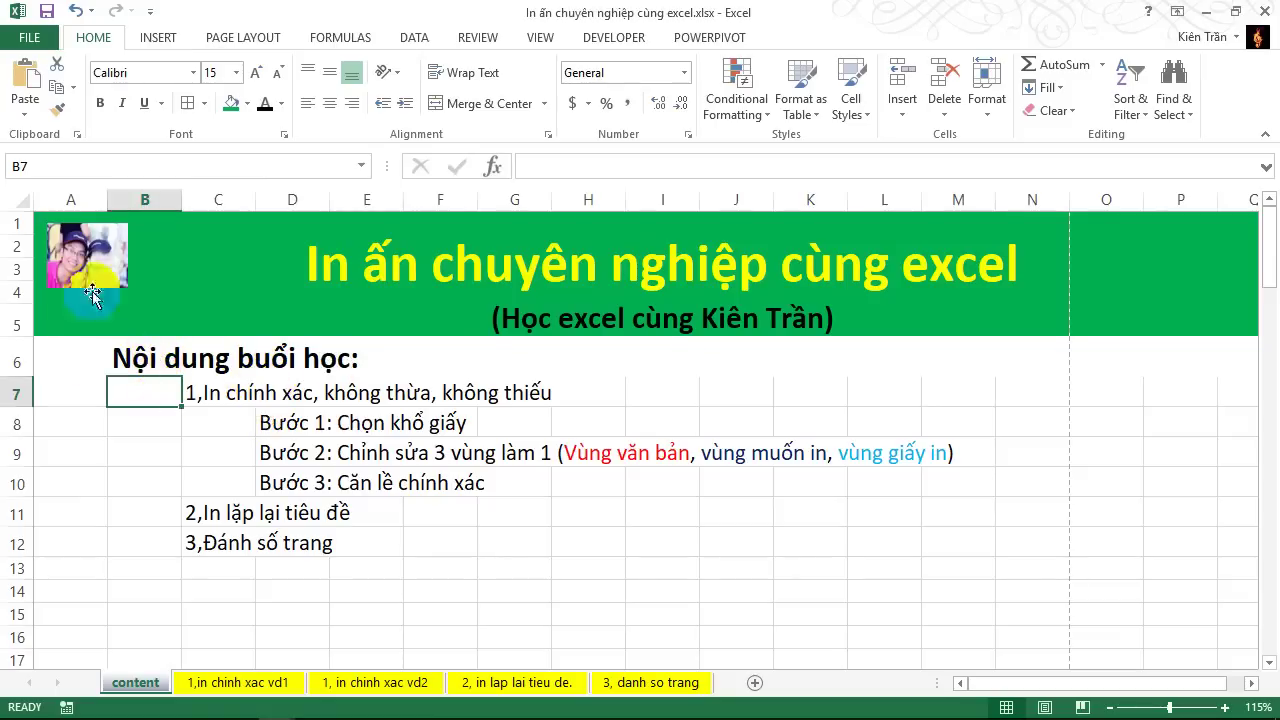
pyautogui.click(1006, 334)
pyautogui.moveTo(1006, 334); pyautogui.dragTo(851, 581)
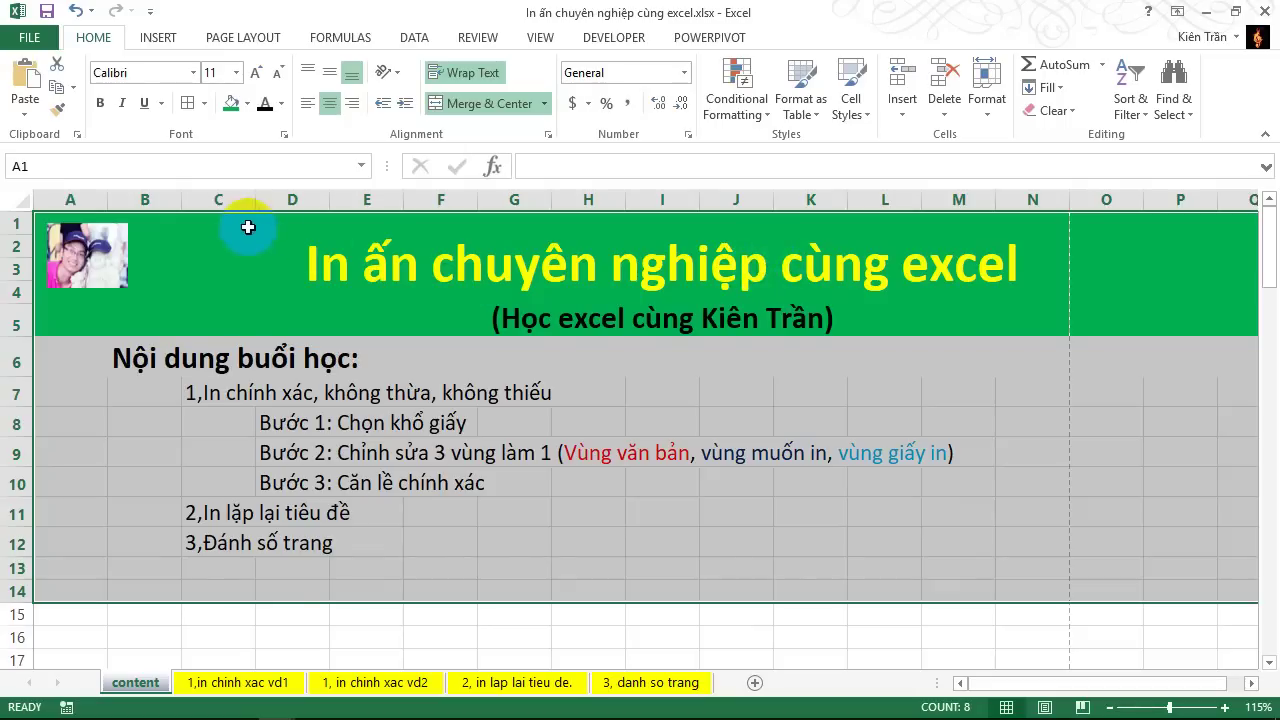
pyautogui.moveTo(248, 227); pyautogui.dragTo(337, 565)
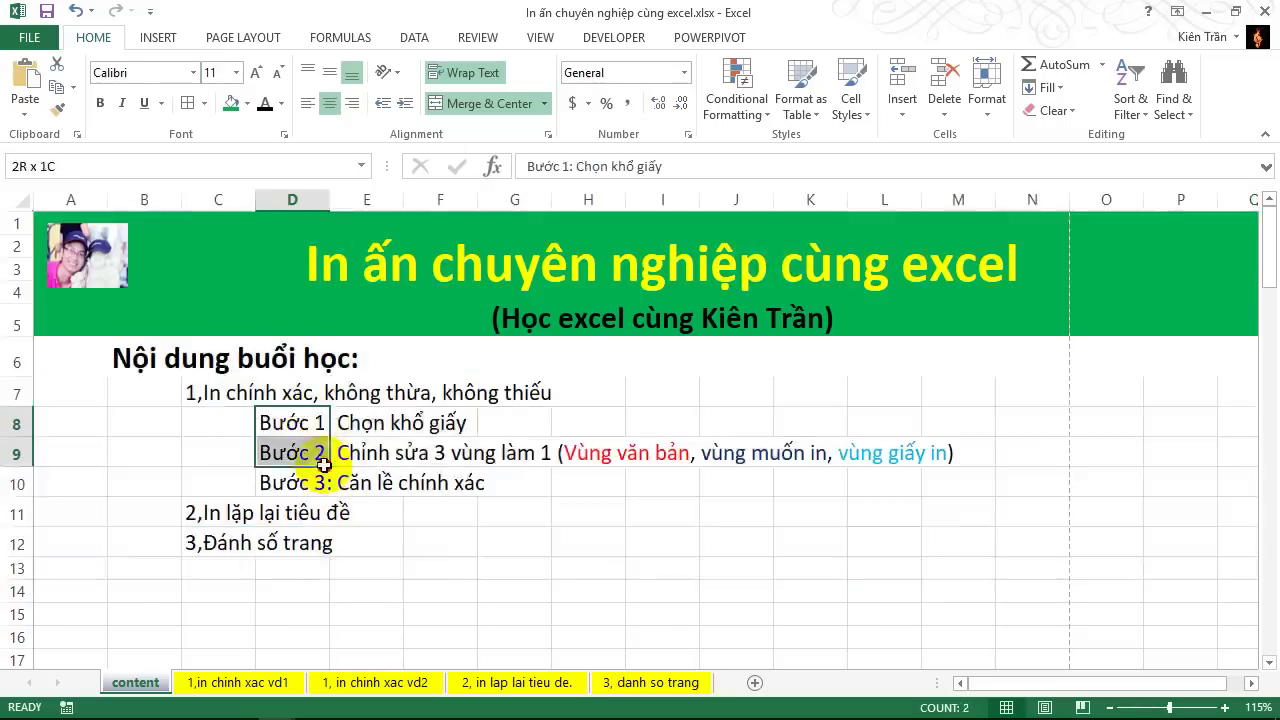
# - Highlight step labels D8:D10 and lesson point C7:G7, then show sheet '1,in chinh xac vd1'
pyautogui.moveTo(306, 418); pyautogui.dragTo(285, 480)
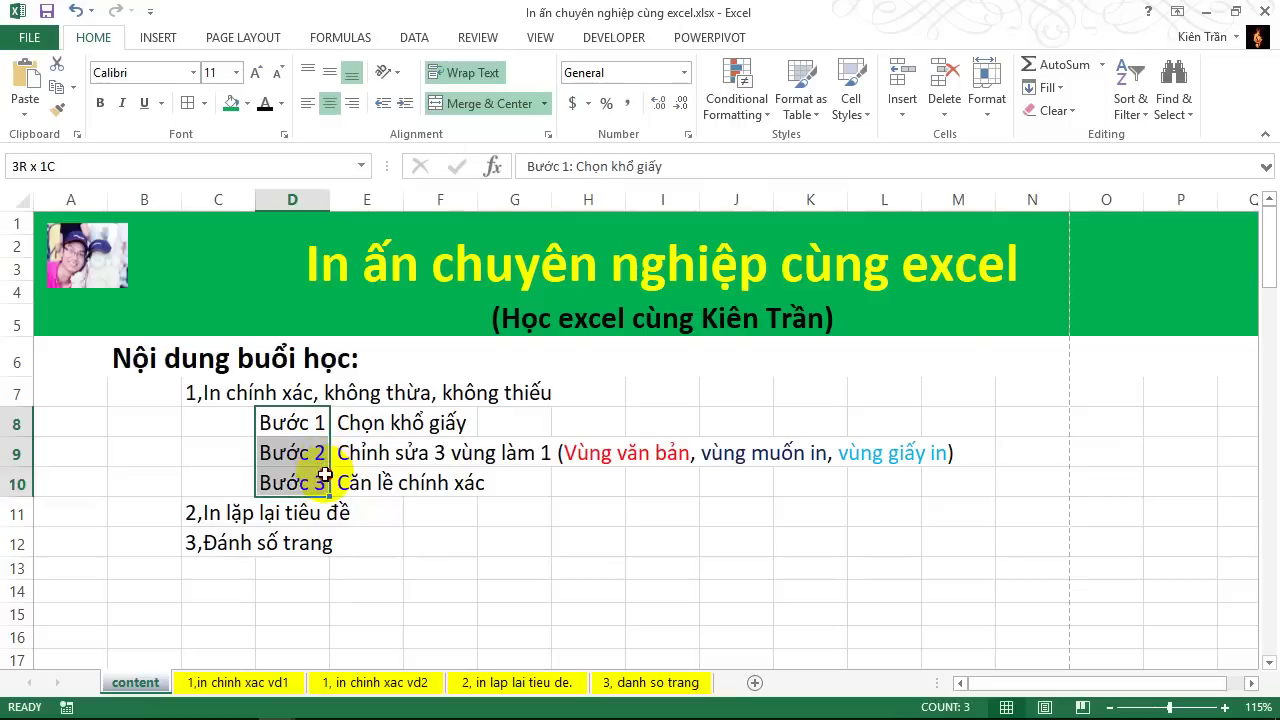
pyautogui.click(549, 510)
pyautogui.moveTo(201, 391); pyautogui.dragTo(537, 388)
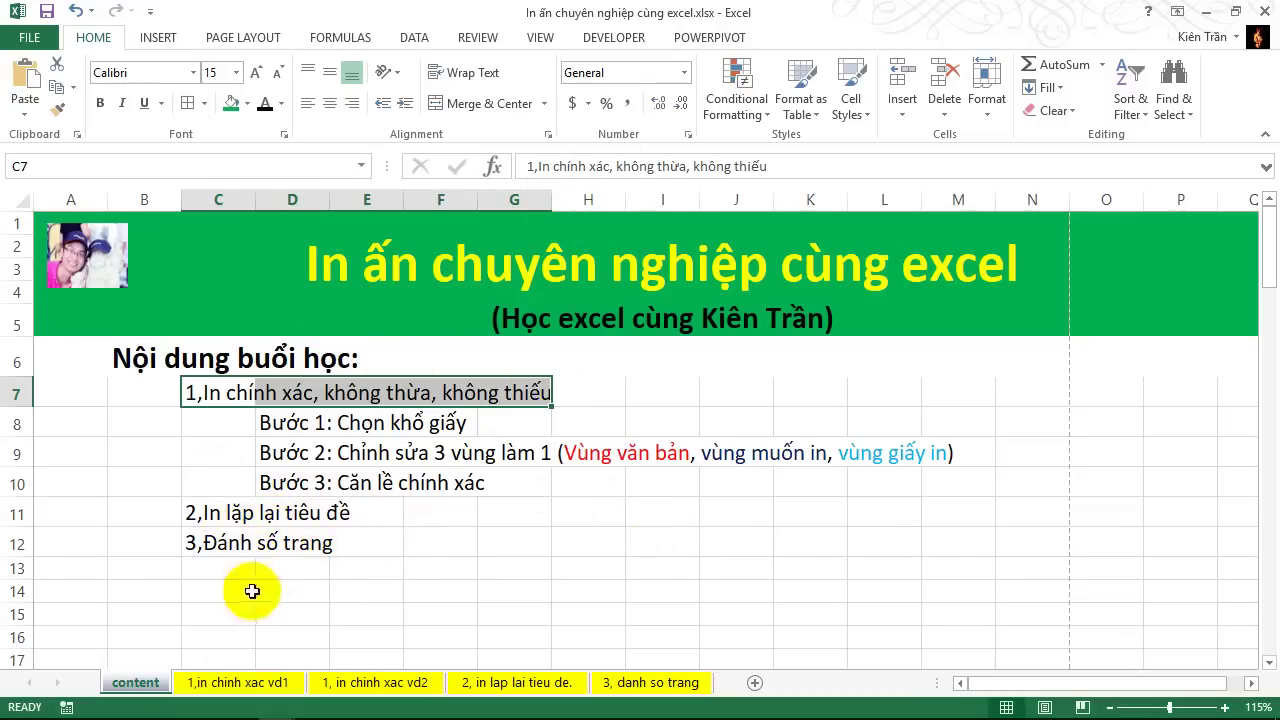
pyautogui.click(244, 683)
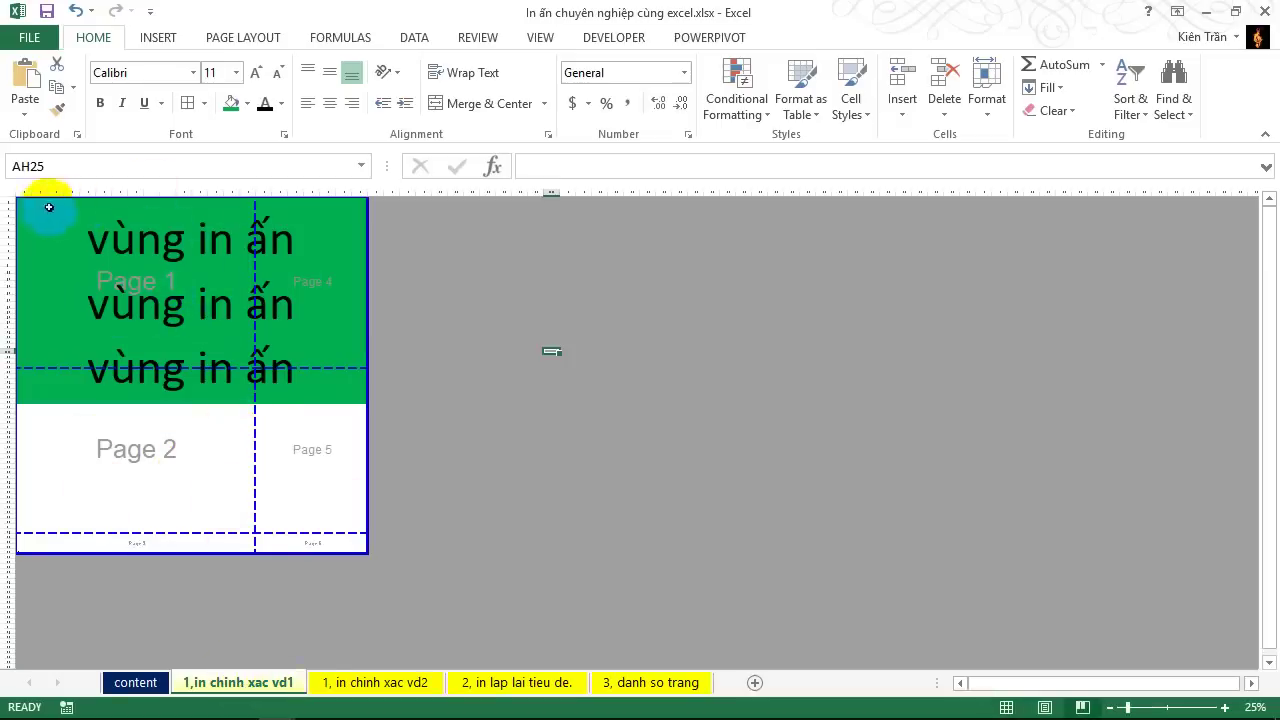
# - Compare the green print block with the Bước 1 label on the content sheet
pyautogui.click(63, 251)
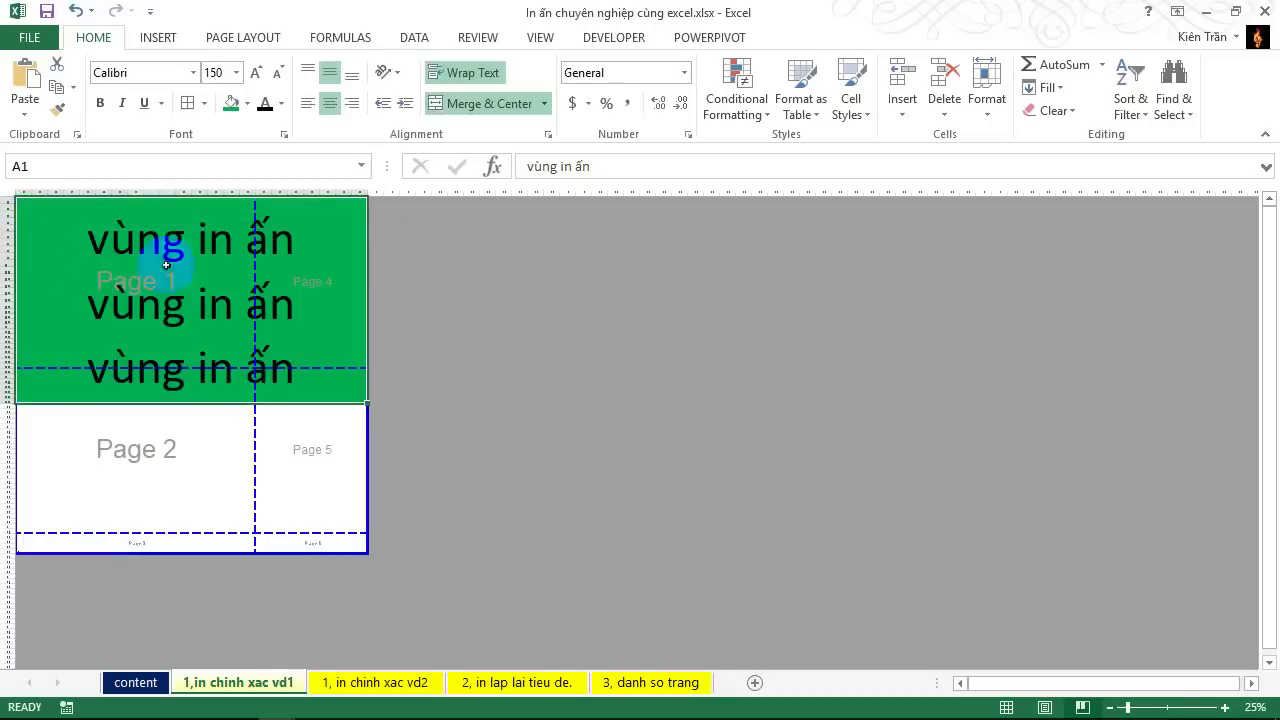
pyautogui.click(135, 682)
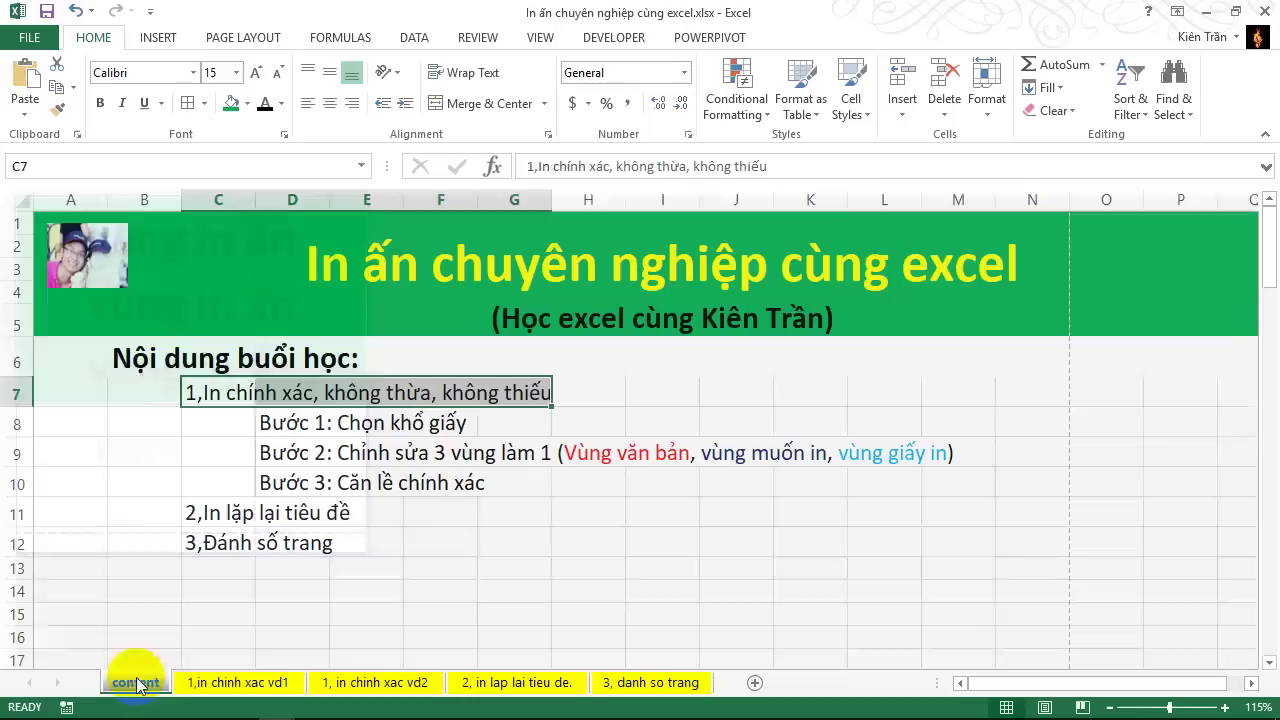
pyautogui.click(298, 421)
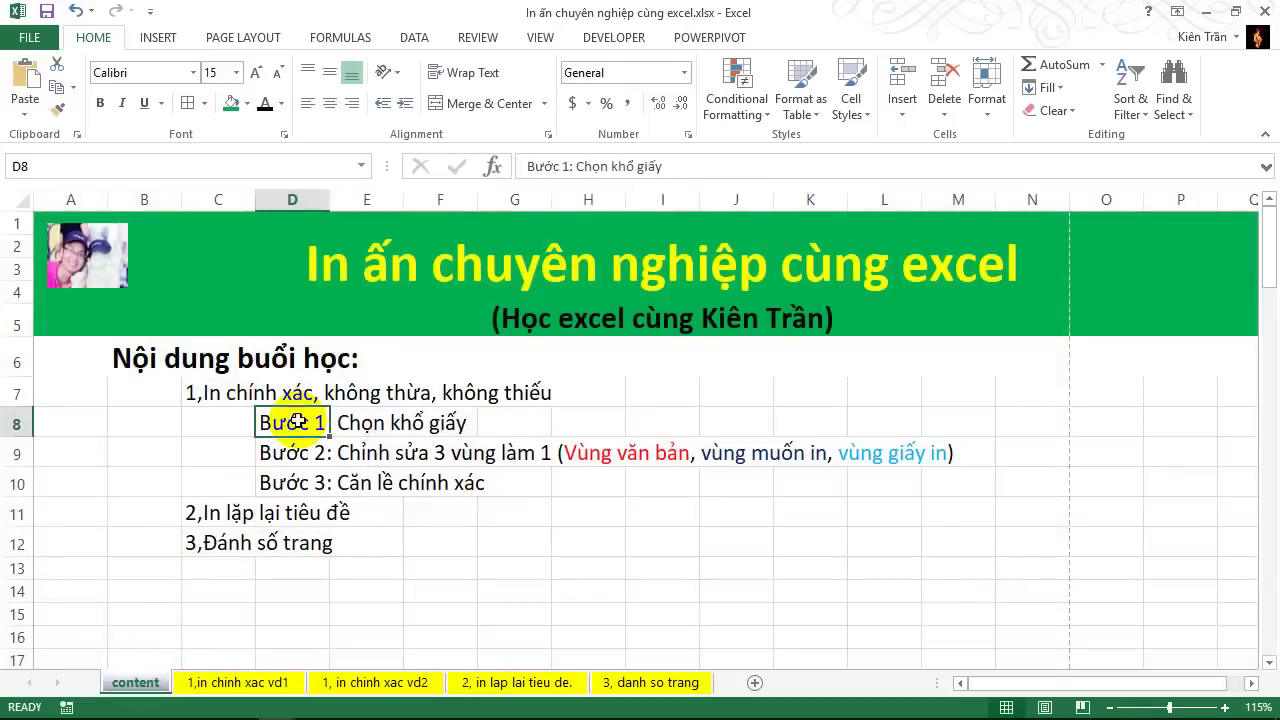
pyautogui.click(240, 682)
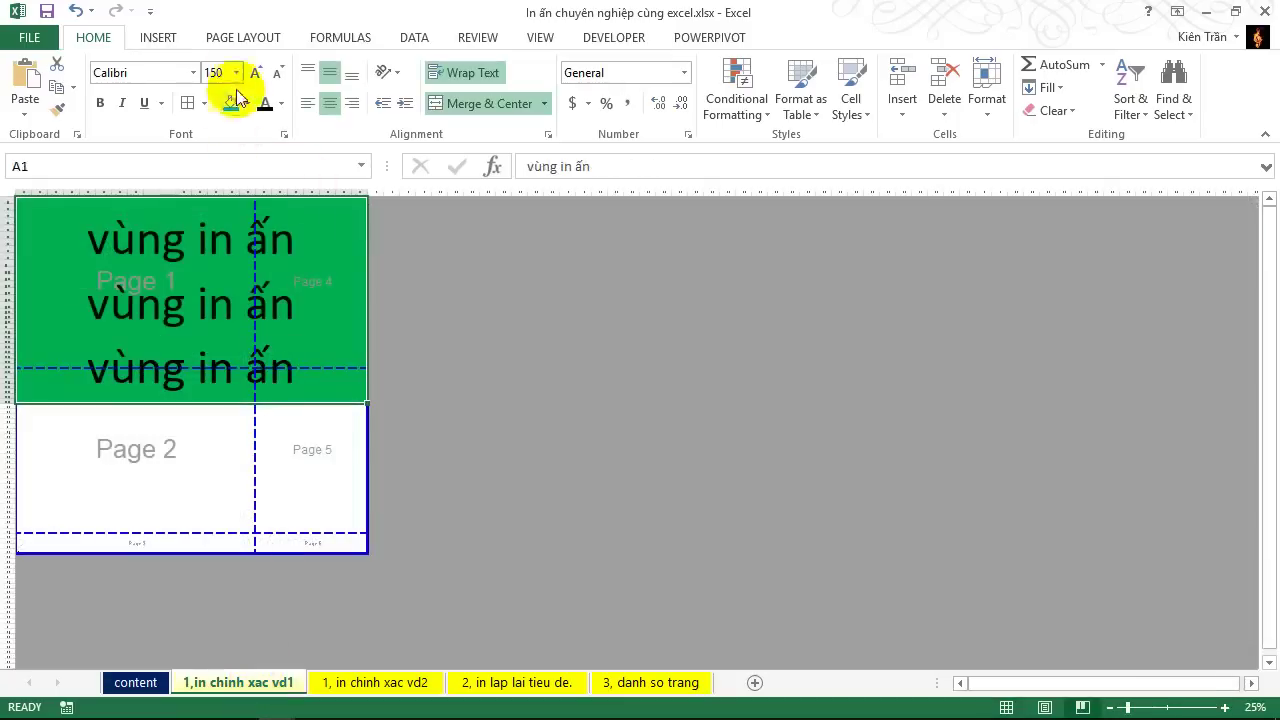
# - Switch the page orientation to portrait, then back to landscape
pyautogui.click(252, 40)
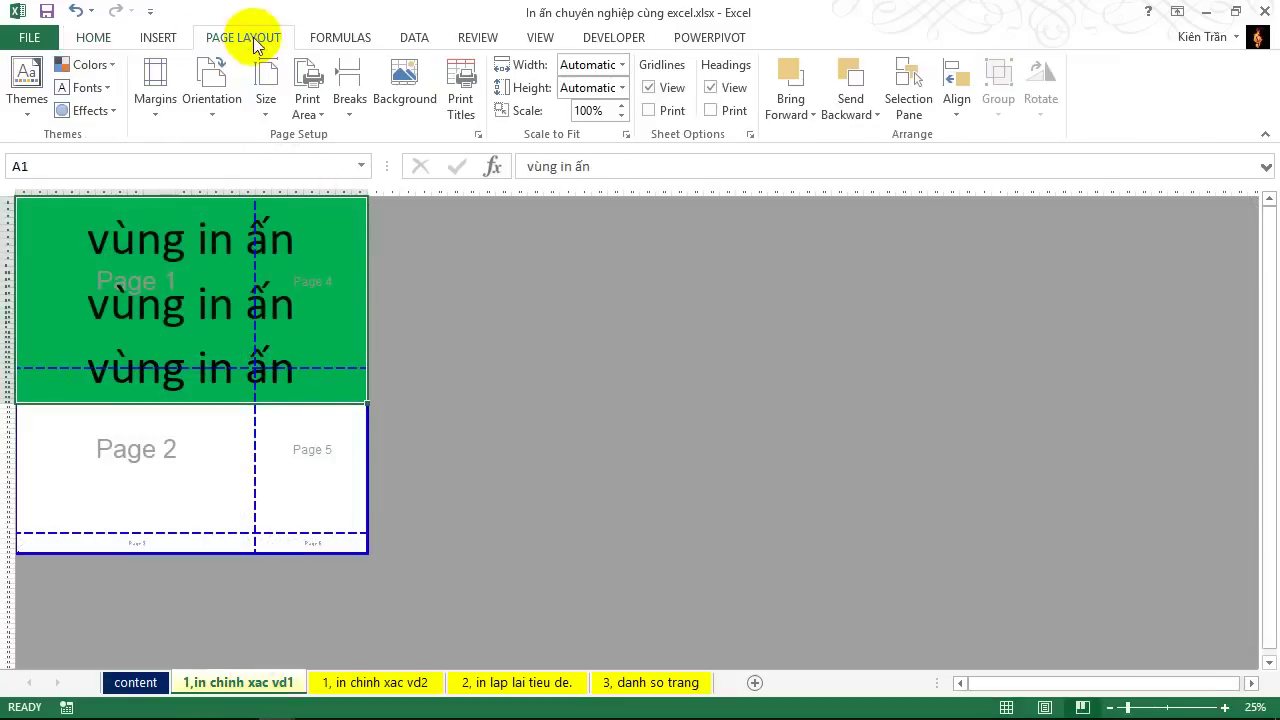
pyautogui.click(212, 110)
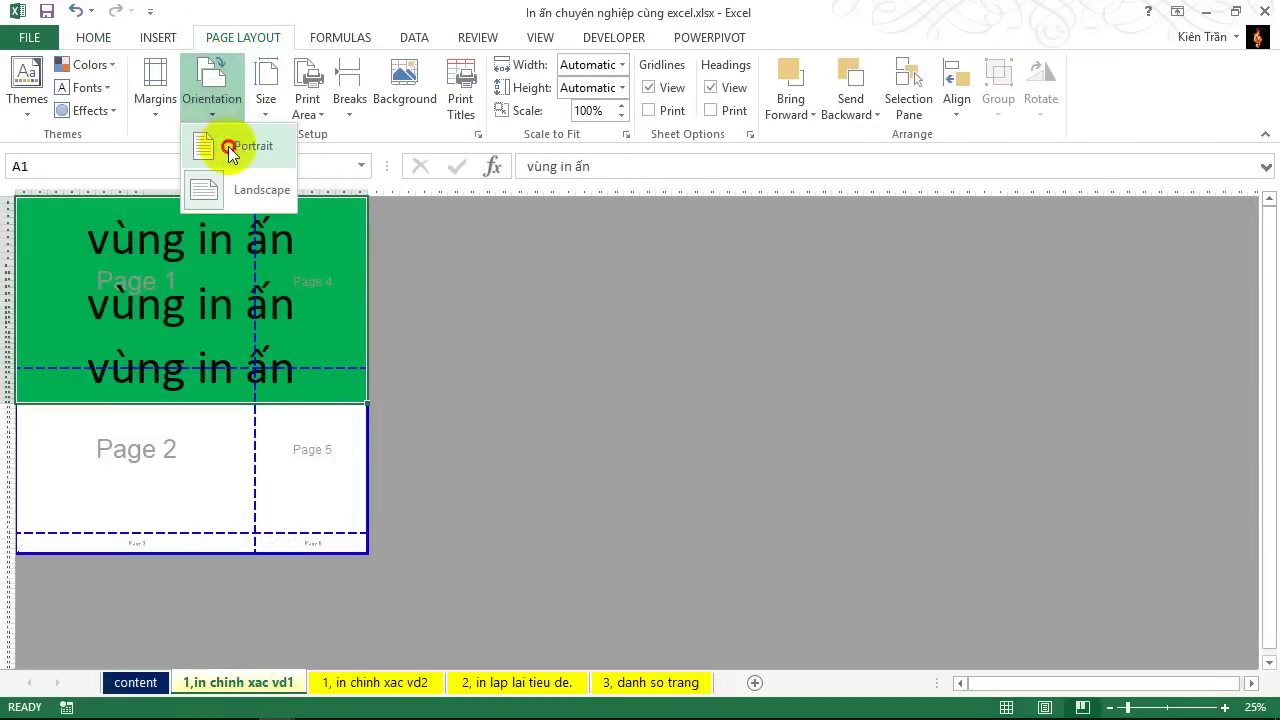
pyautogui.click(228, 146)
pyautogui.click(212, 100)
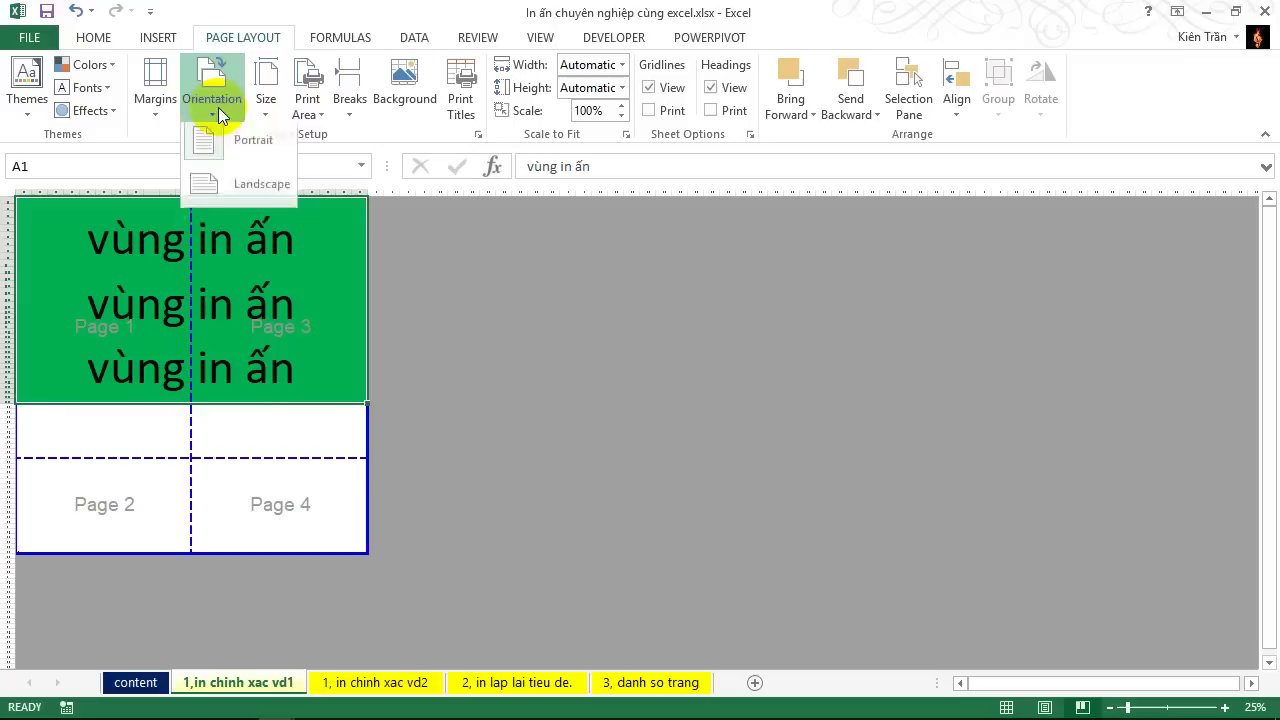
pyautogui.click(253, 192)
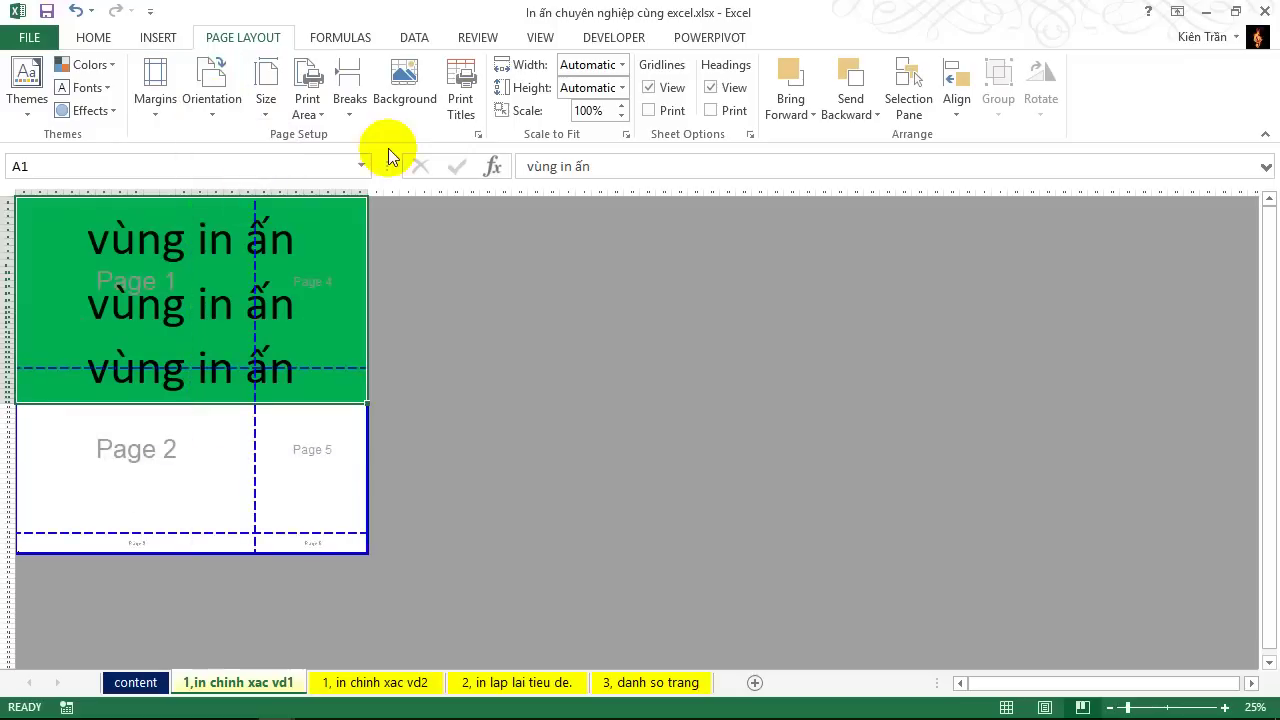
# - Widen the print area to the right, then return to the content sheet
pyautogui.click(466, 456)
pyautogui.moveTo(366, 310); pyautogui.dragTo(460, 318)
pyautogui.click(160, 671)
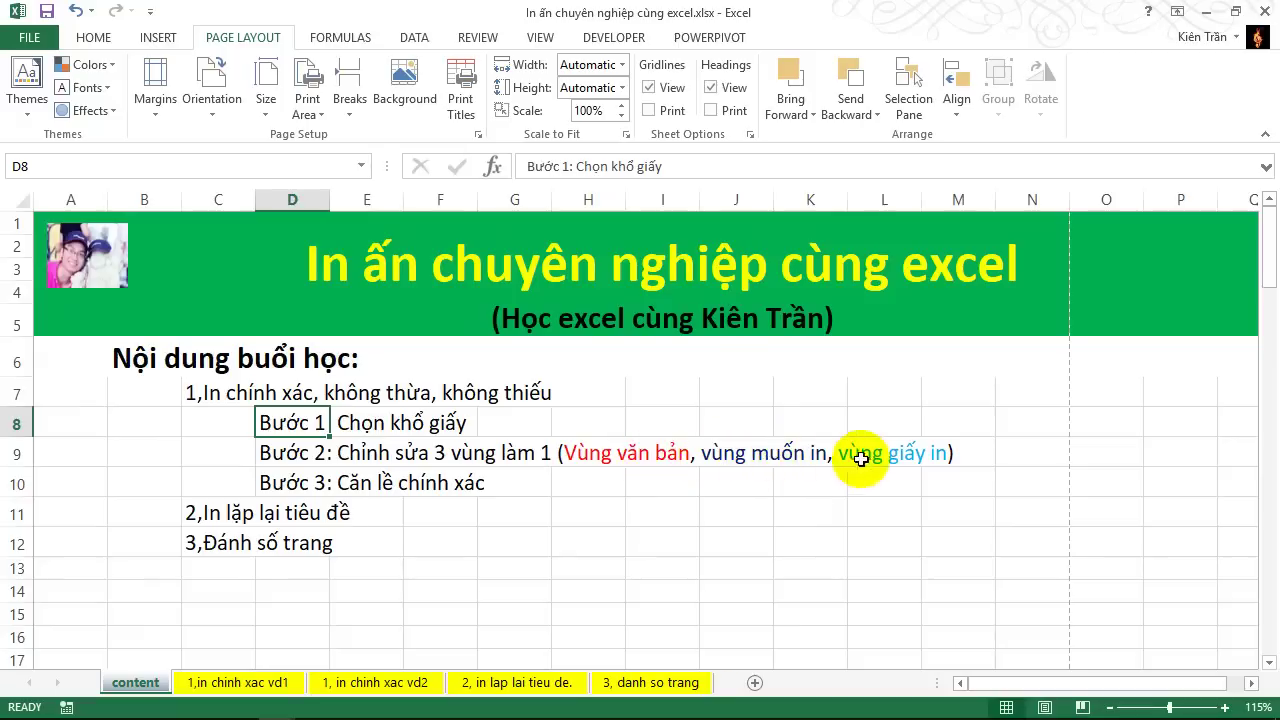
# - Select the green block on '1,in chinh xac vd1' and preview its 6-page printout
pyautogui.click(237, 682)
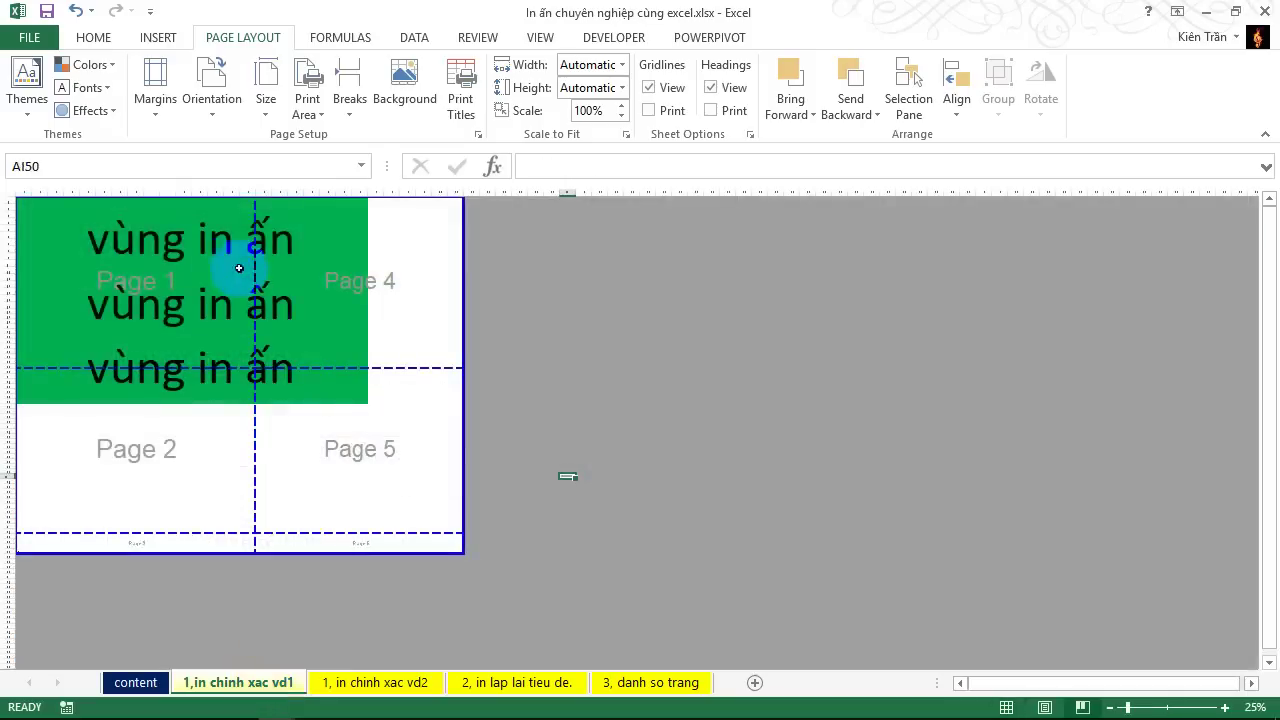
pyautogui.click(35, 208)
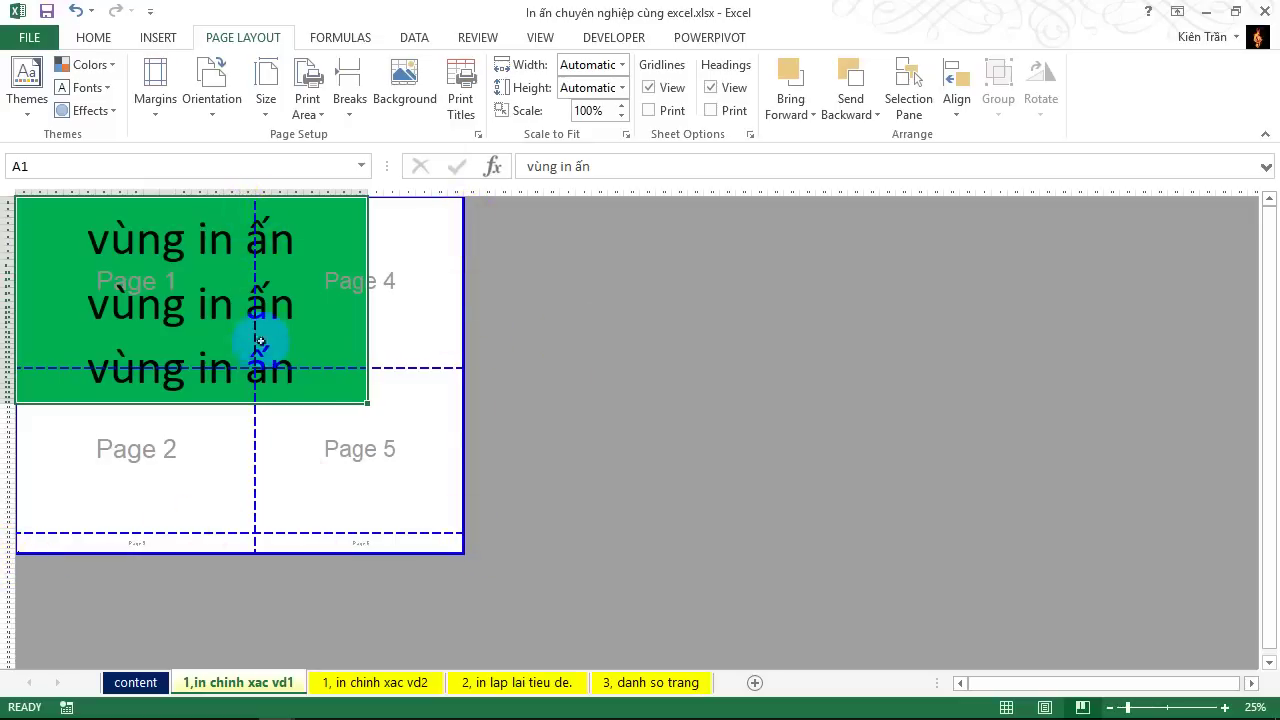
pyautogui.moveTo(254, 207); pyautogui.dragTo(251, 209)
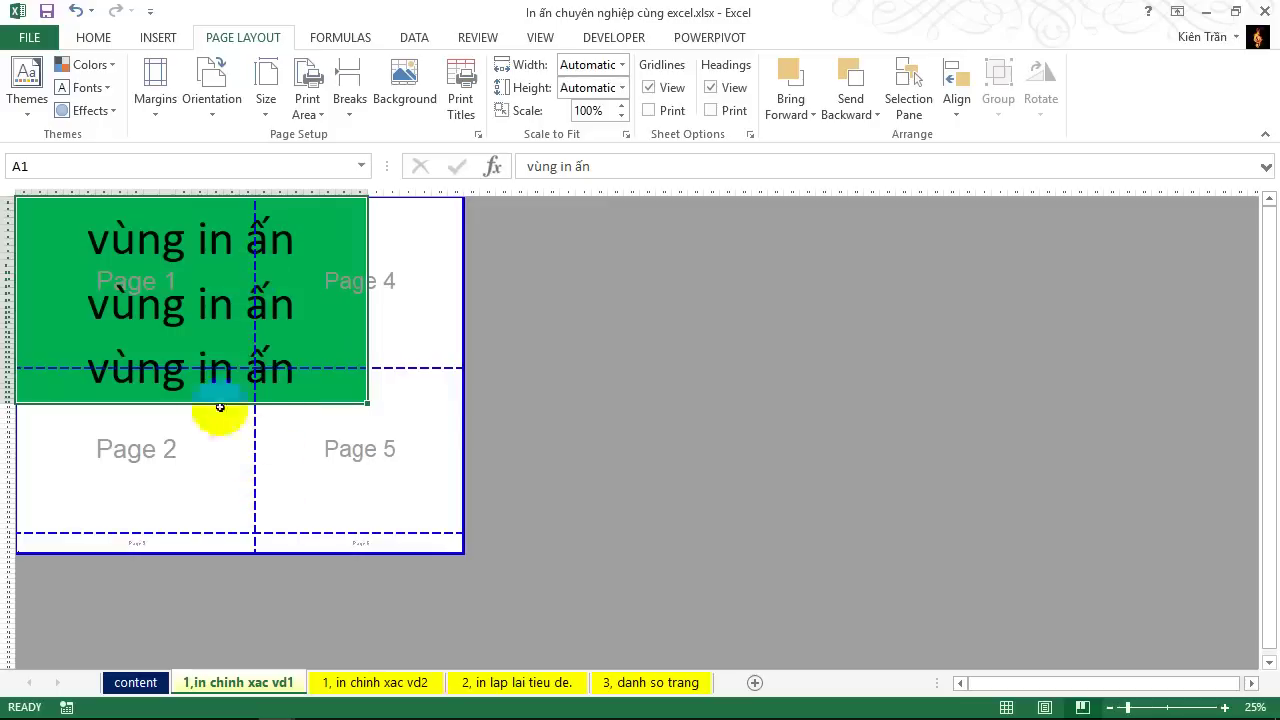
pyautogui.moveTo(63, 366); pyautogui.dragTo(252, 366)
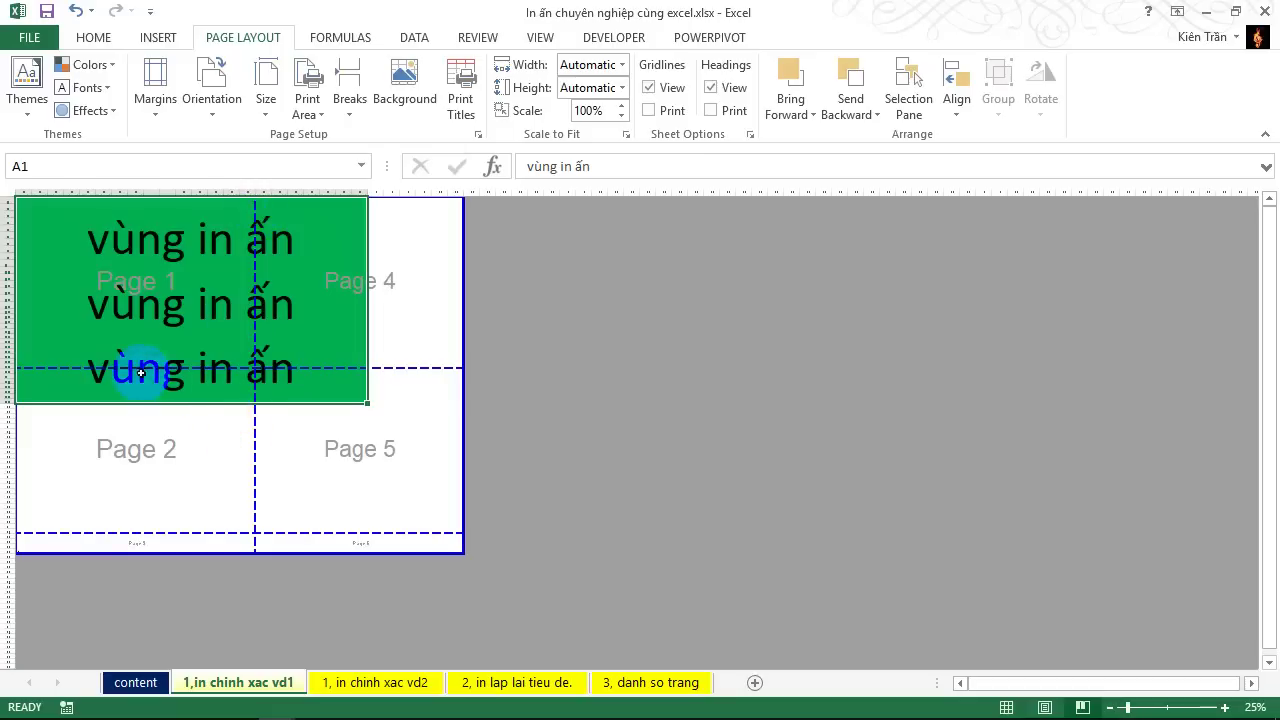
pyautogui.click(265, 209)
pyautogui.moveTo(265, 209)
pyautogui.mouseDown()
pyautogui.moveTo(225, 219)
pyautogui.moveTo(263, 227)
pyautogui.mouseUp()
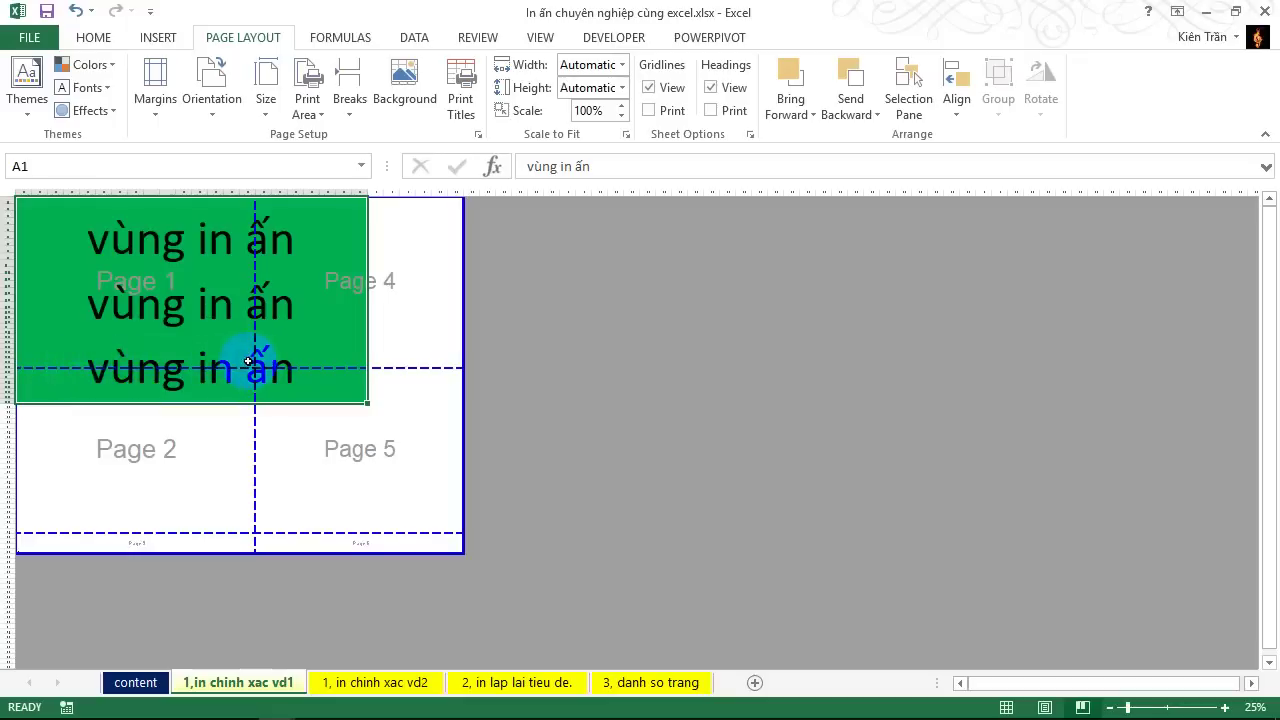
pyautogui.hotkey('ctrl', 'p')
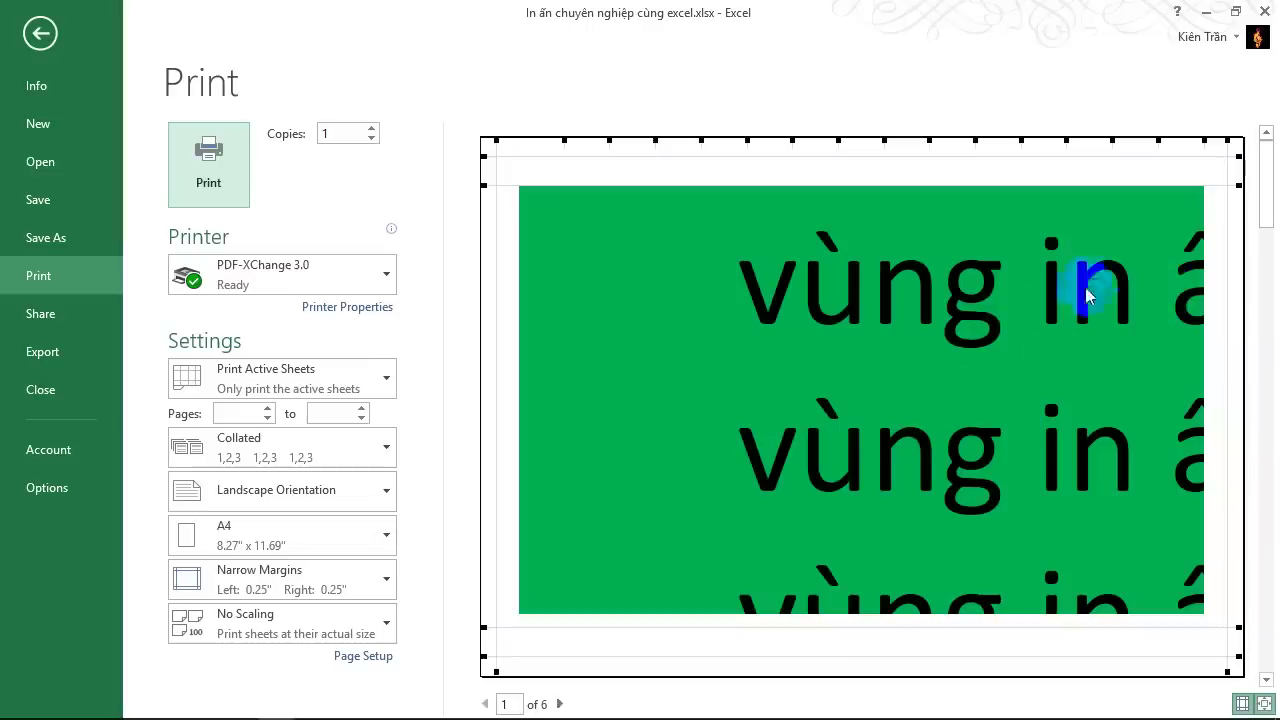
# - Pull the print area's right edge to the green block and remove the vertical page break
pyautogui.click(40, 33)
pyautogui.click(413, 263)
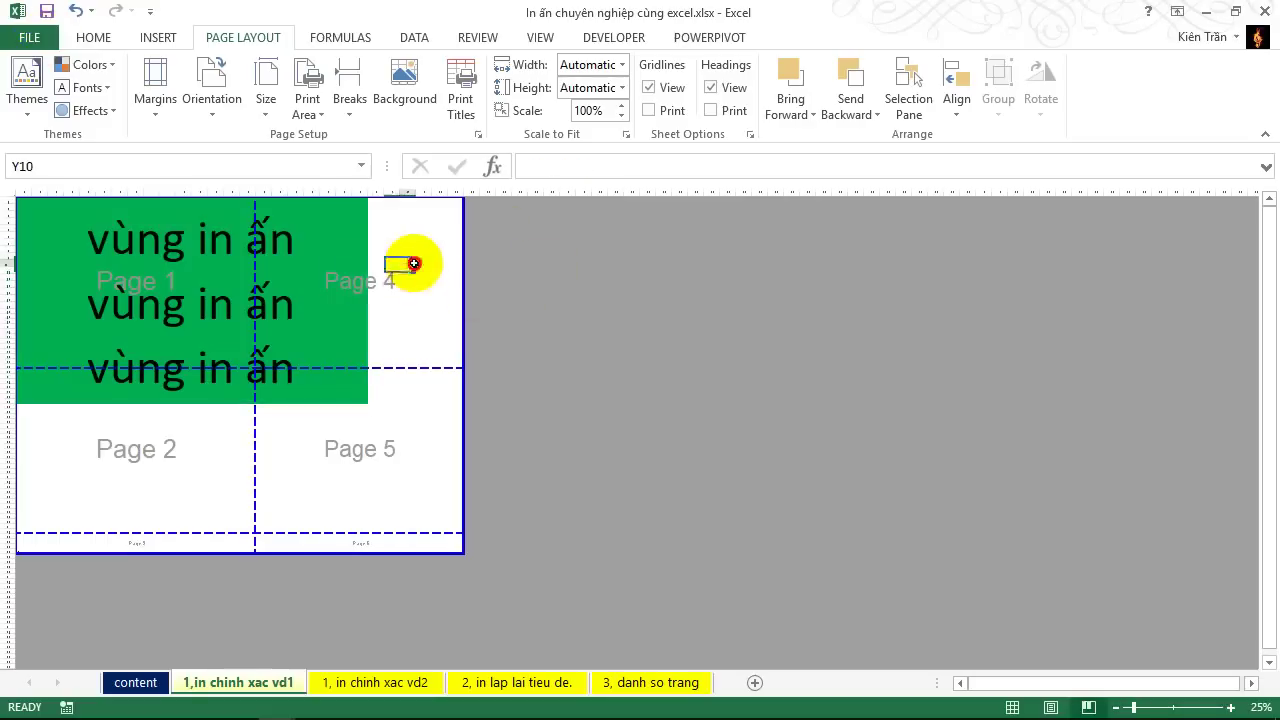
pyautogui.moveTo(461, 247); pyautogui.dragTo(375, 256)
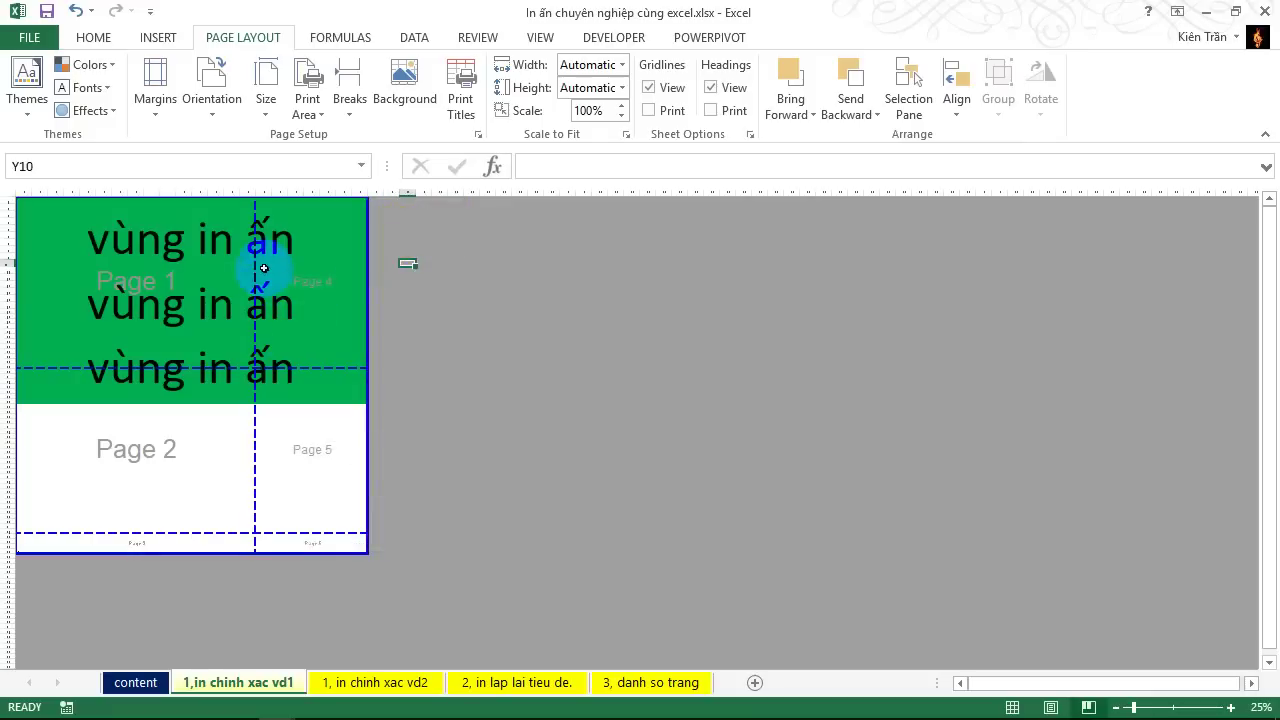
pyautogui.moveTo(254, 267)
pyautogui.mouseDown()
pyautogui.moveTo(363, 281)
pyautogui.moveTo(443, 314)
pyautogui.mouseUp()
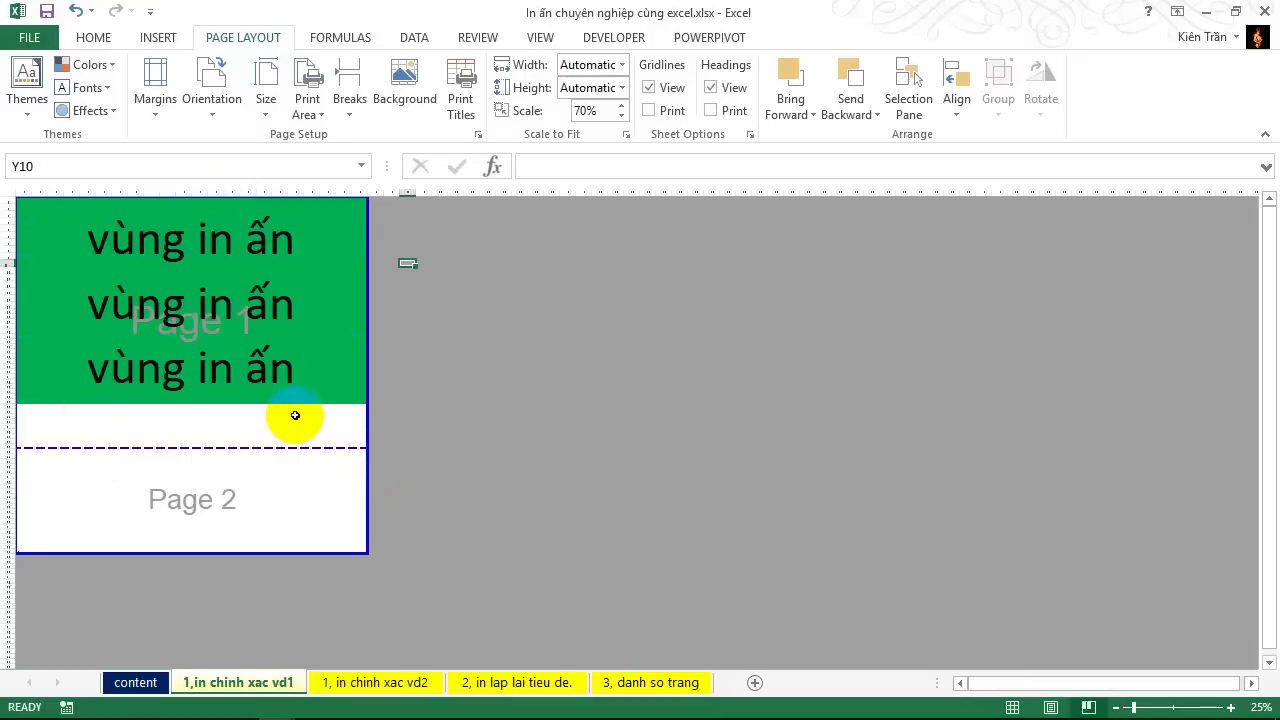
pyautogui.hotkey('ctrl', 'p')
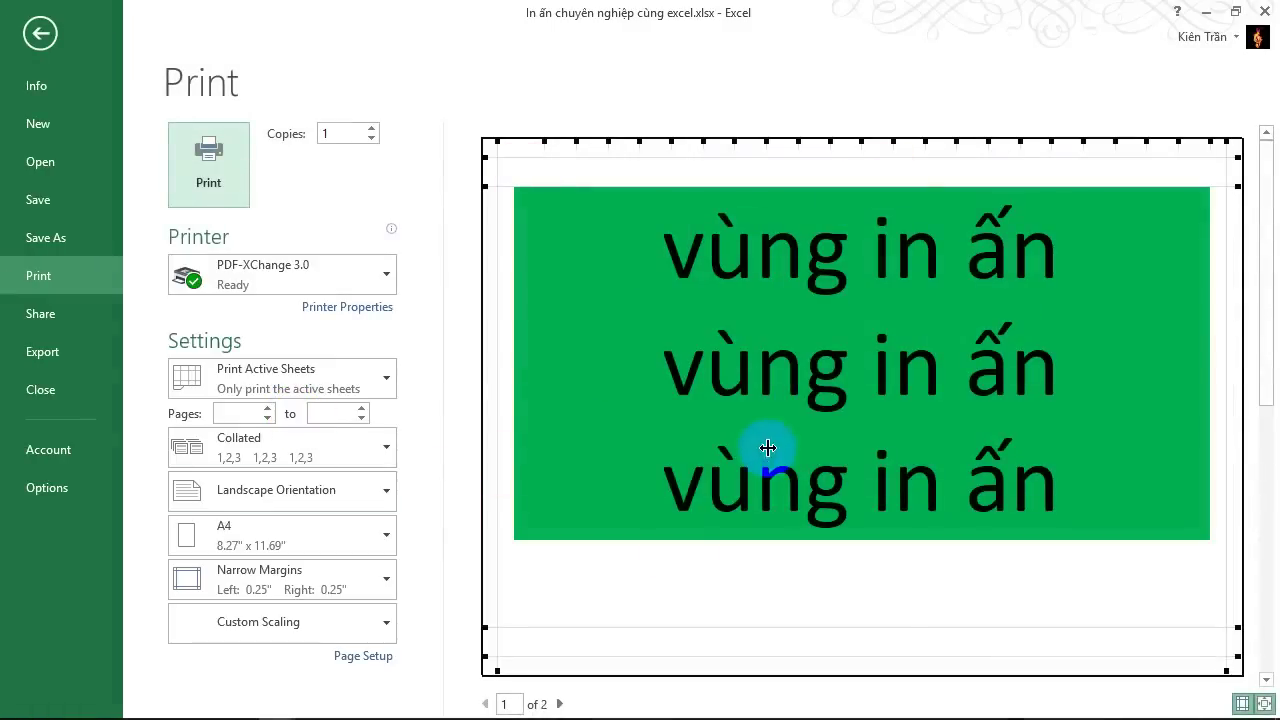
# - Reopen the '1,in chinh xac vd1' print preview, now showing the green block on page 1 of 2
pyautogui.click(40, 33)
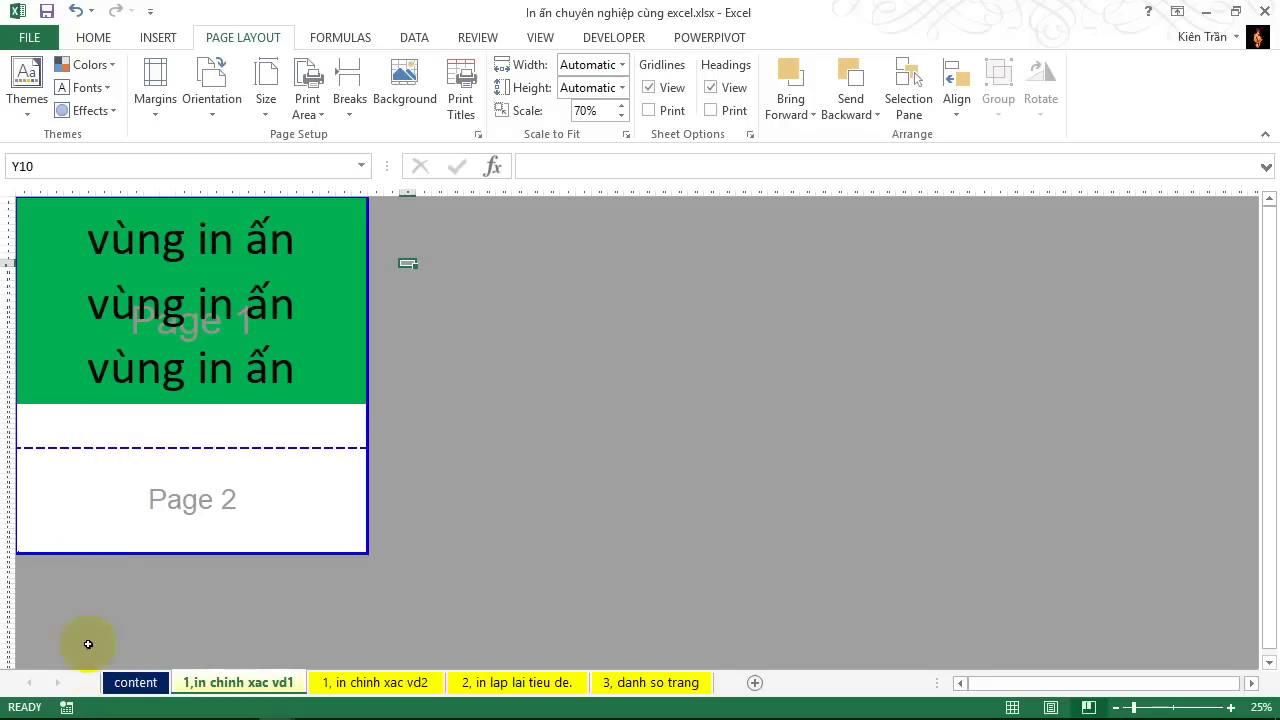
pyautogui.click(137, 685)
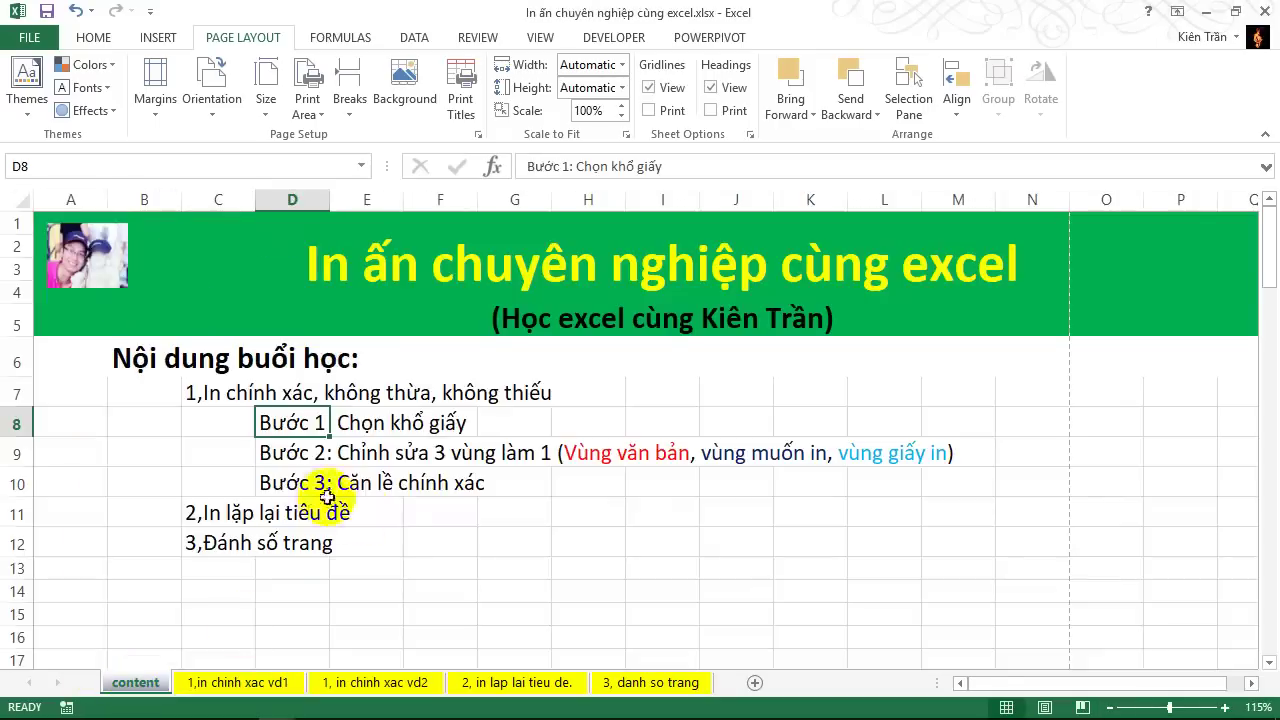
pyautogui.click(270, 688)
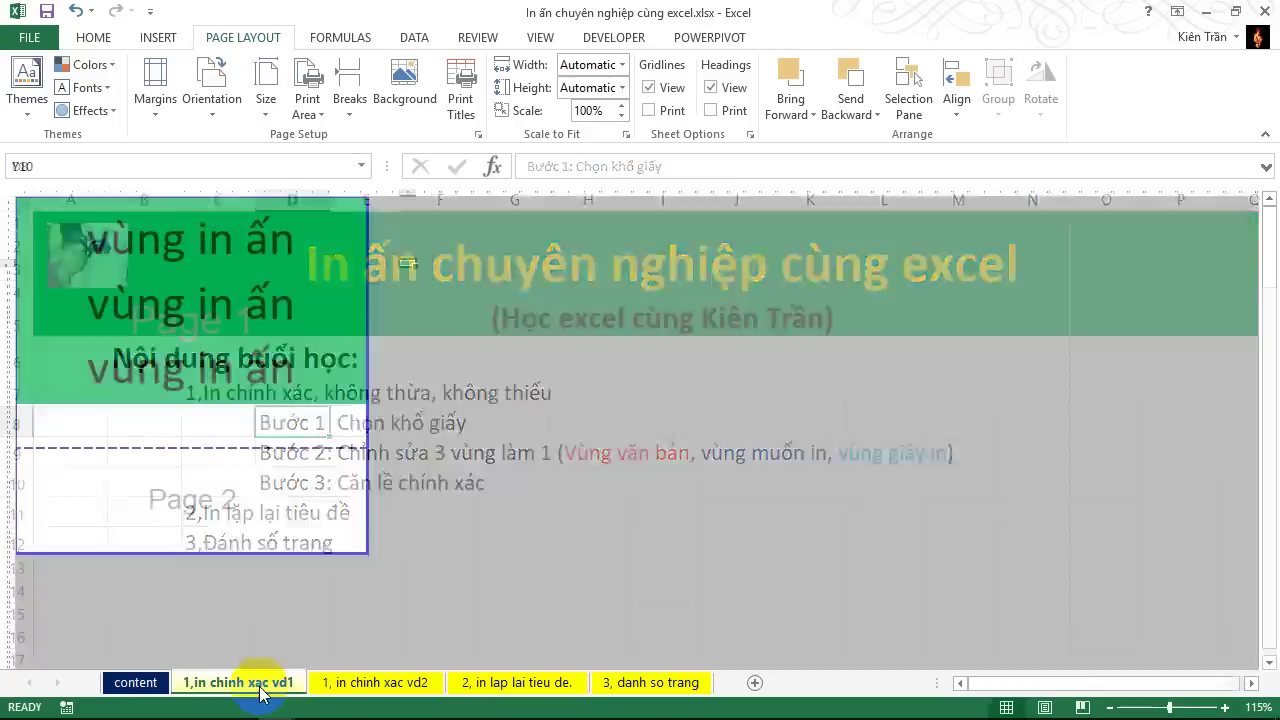
pyautogui.hotkey('ctrl', 'p')
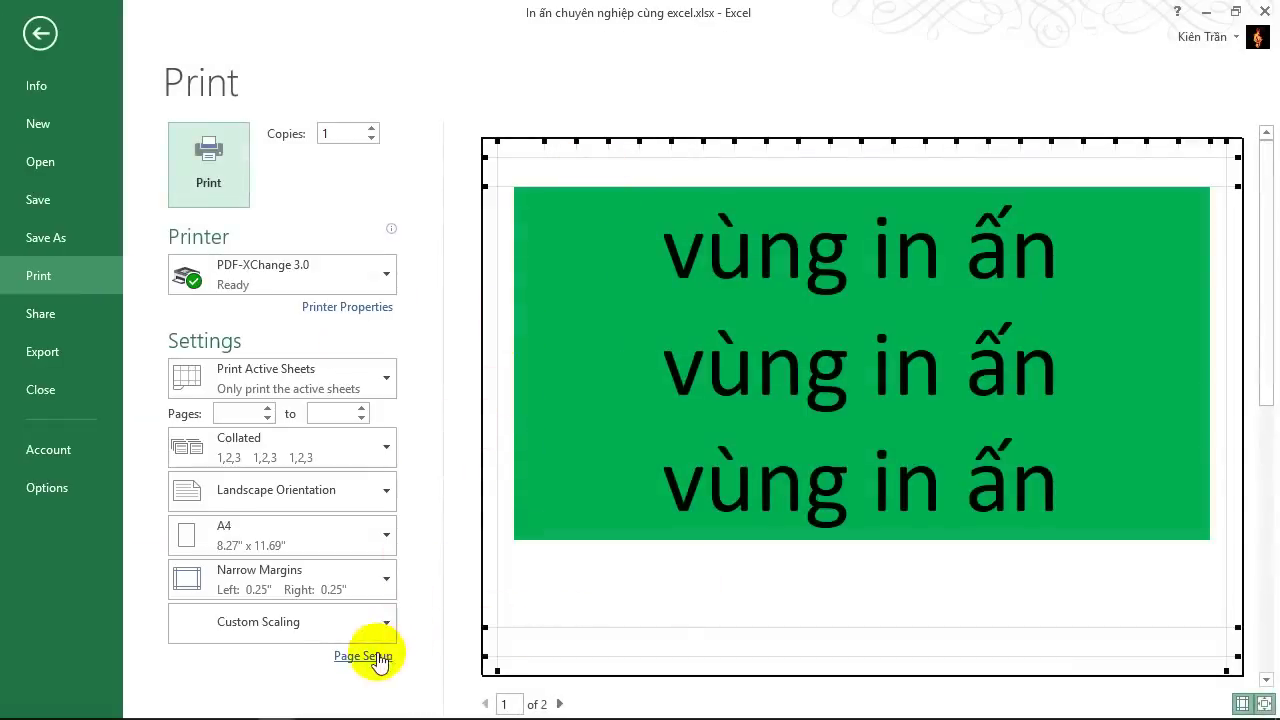
pyautogui.click(372, 658)
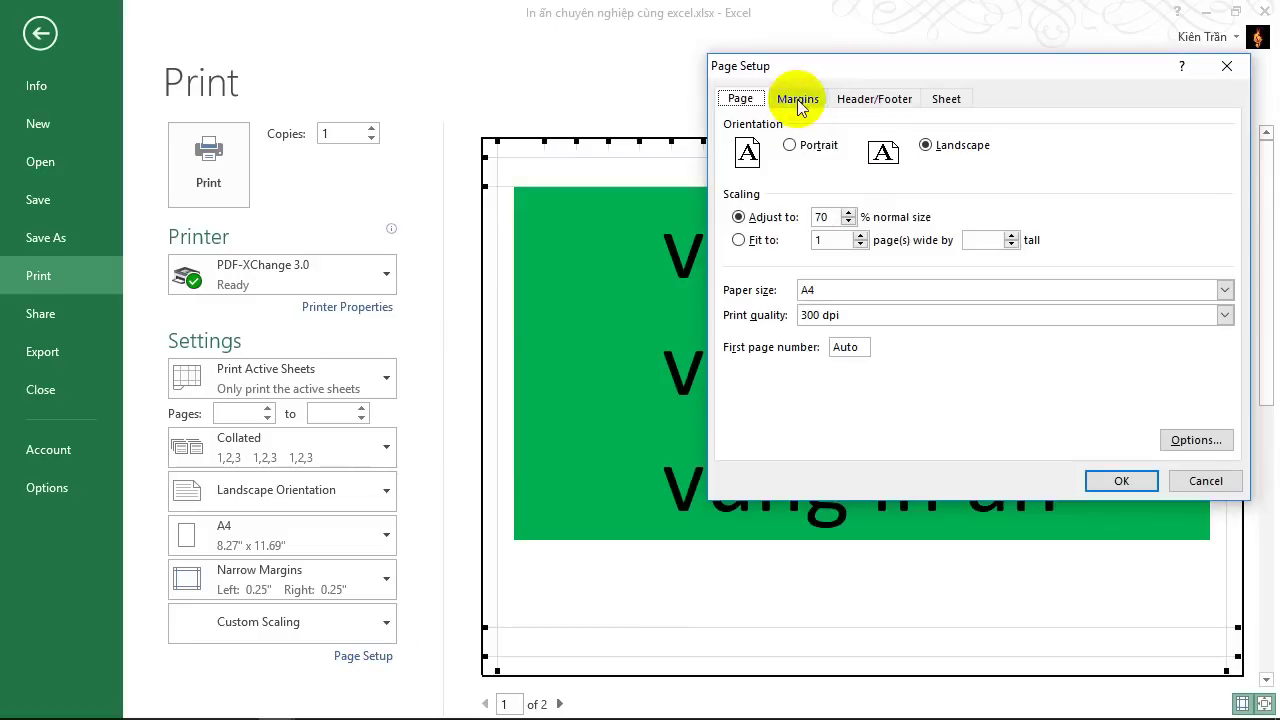
pyautogui.click(798, 100)
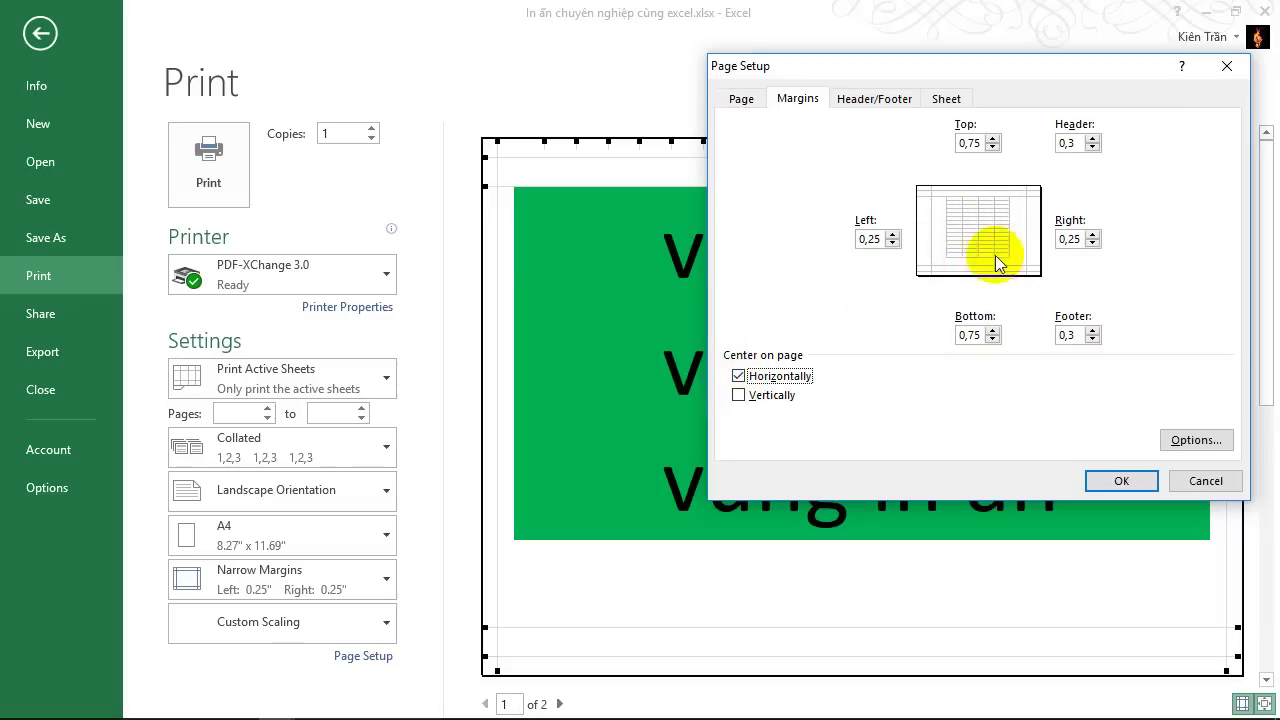
pyautogui.click(742, 397)
pyautogui.click(740, 397)
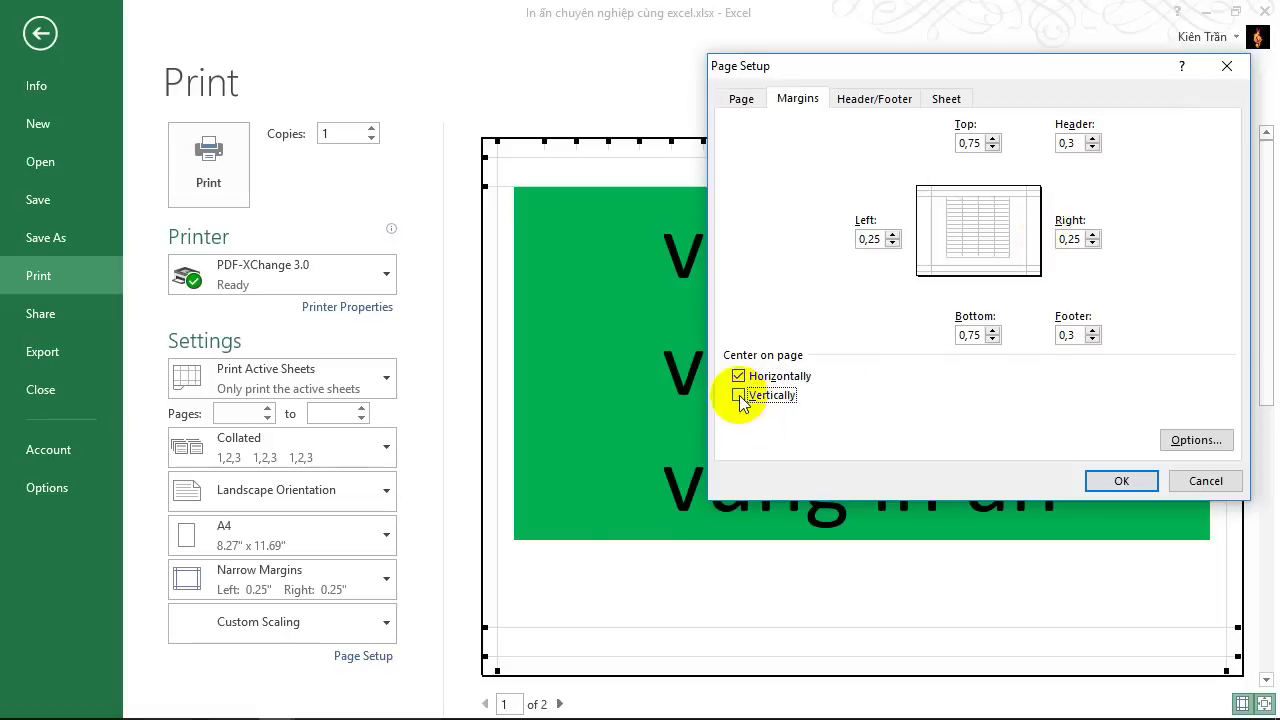
pyautogui.click(739, 396)
pyautogui.click(736, 397)
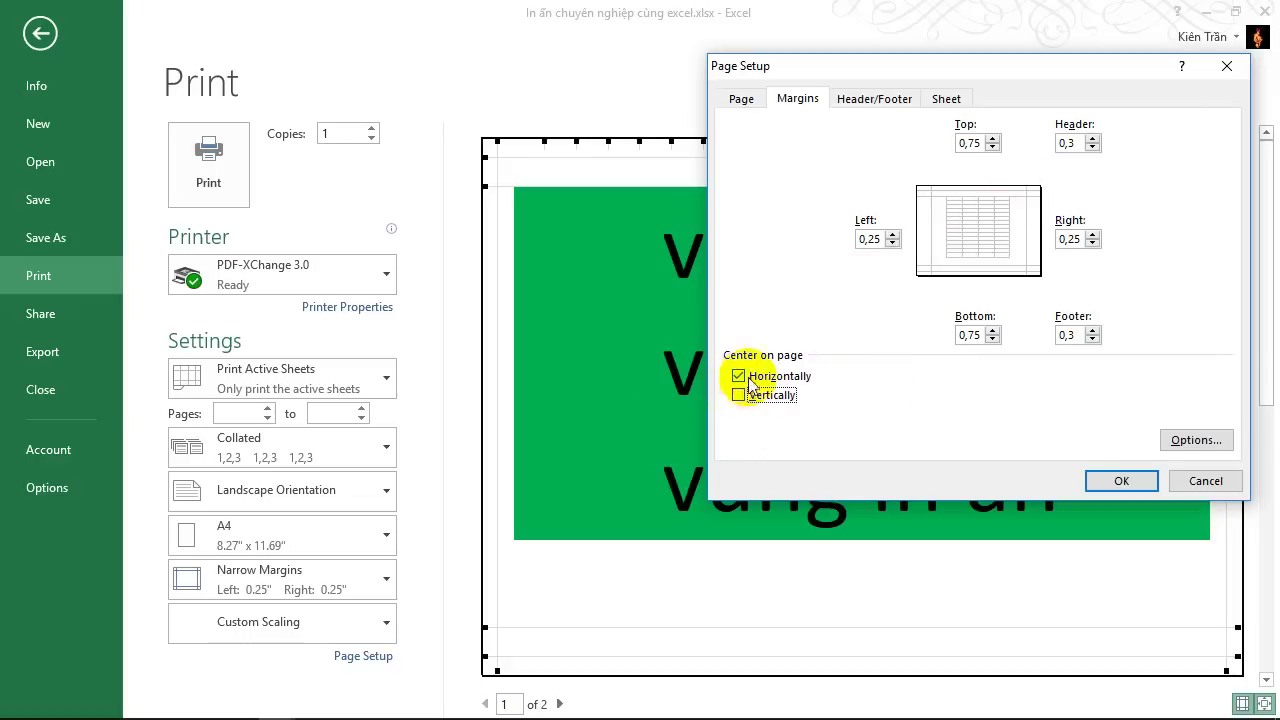
pyautogui.click(1120, 479)
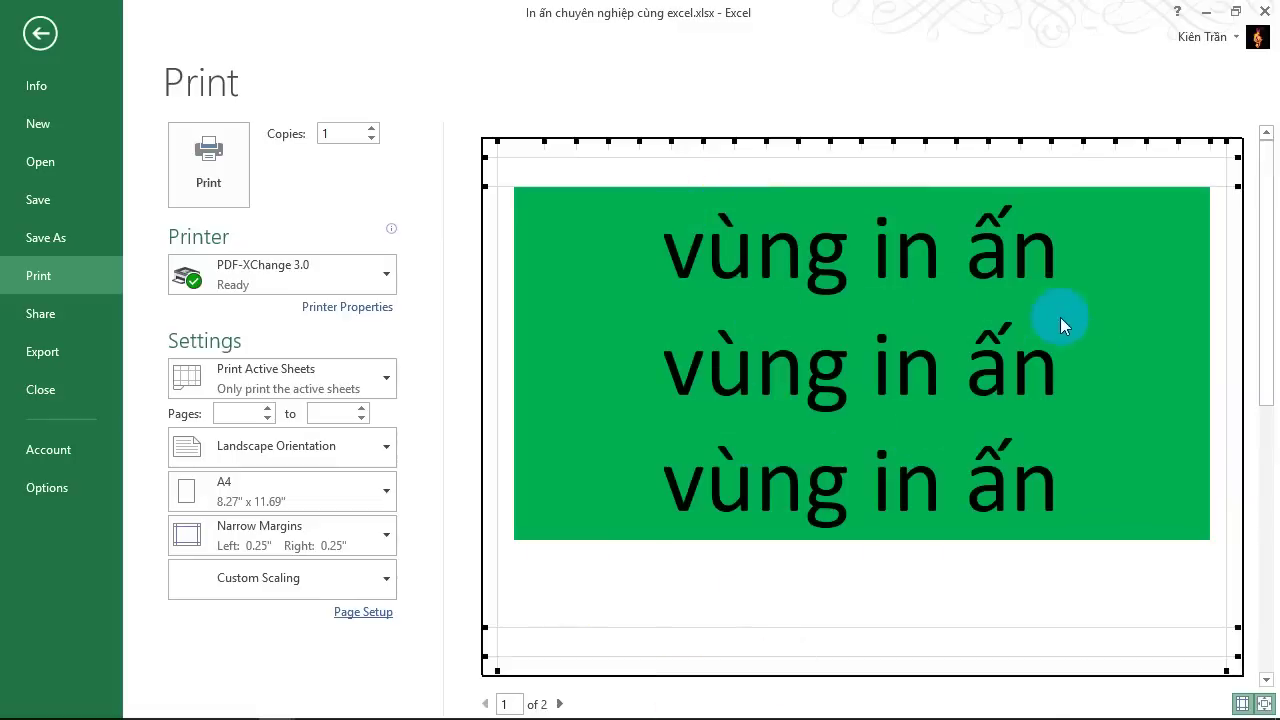
# - Show the '1, in chinh xac vd2' sheet in Page Break Preview
pyautogui.click(41, 35)
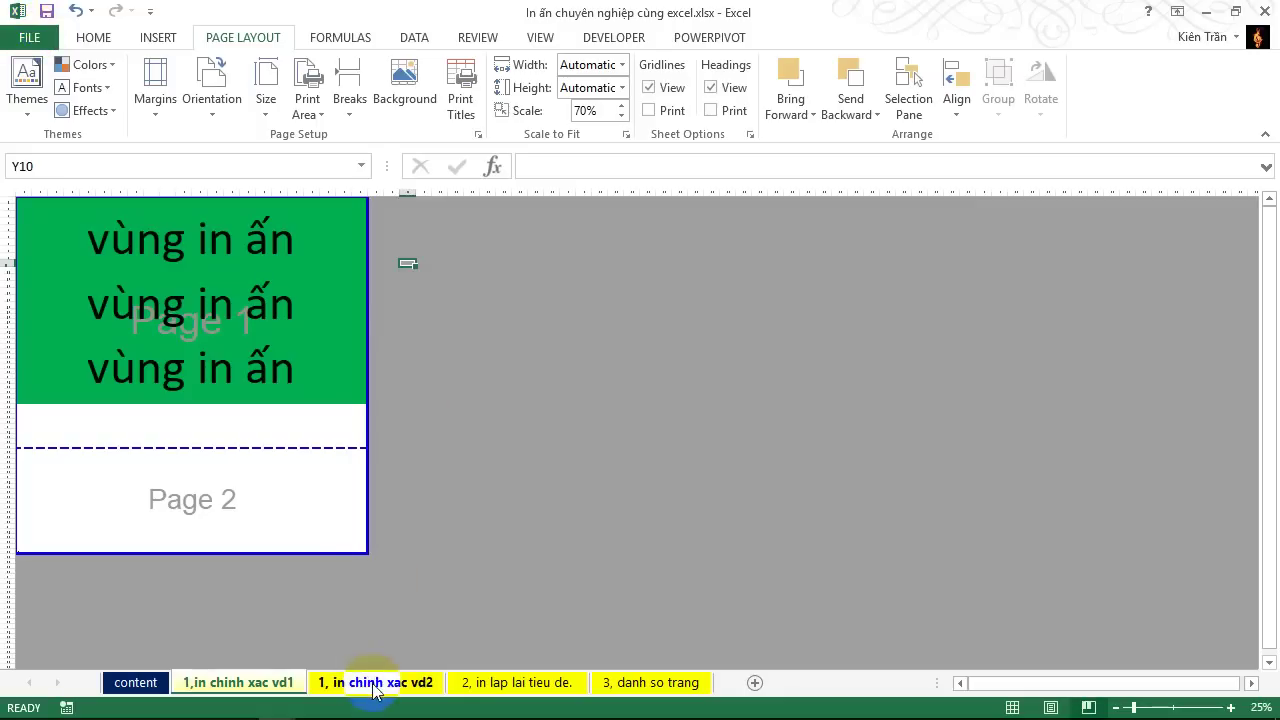
pyautogui.click(375, 686)
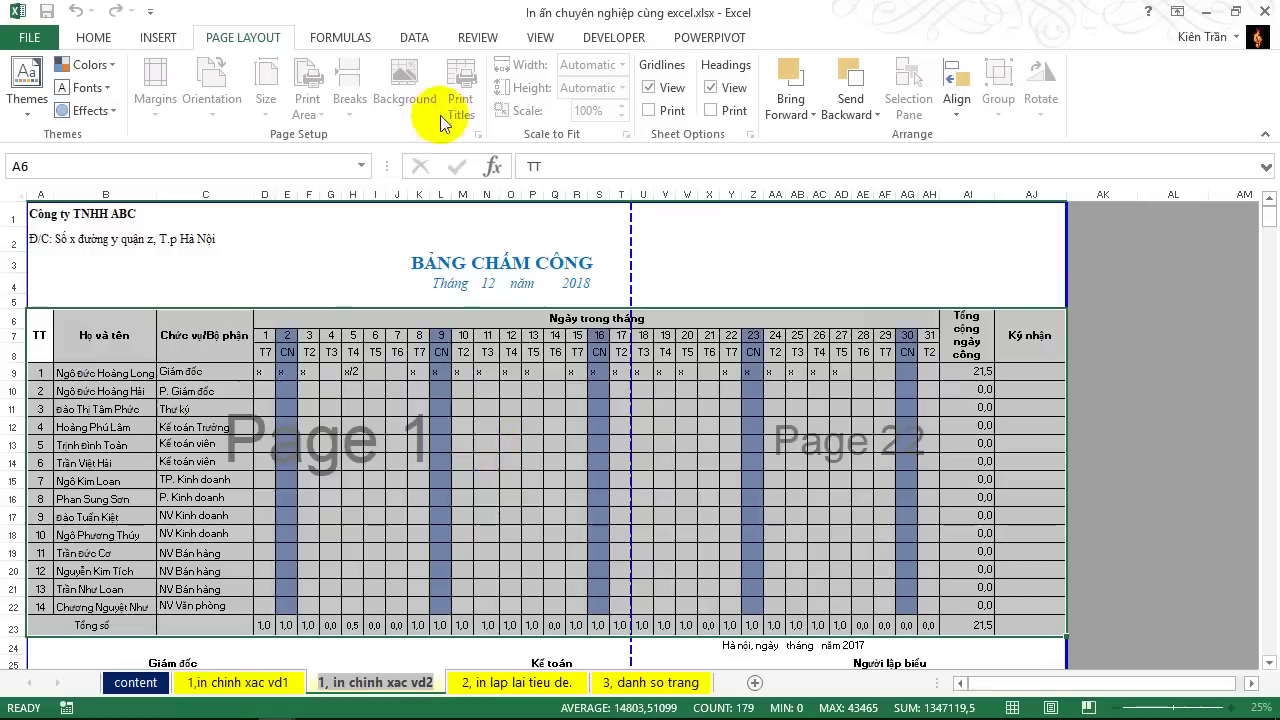
pyautogui.click(100, 37)
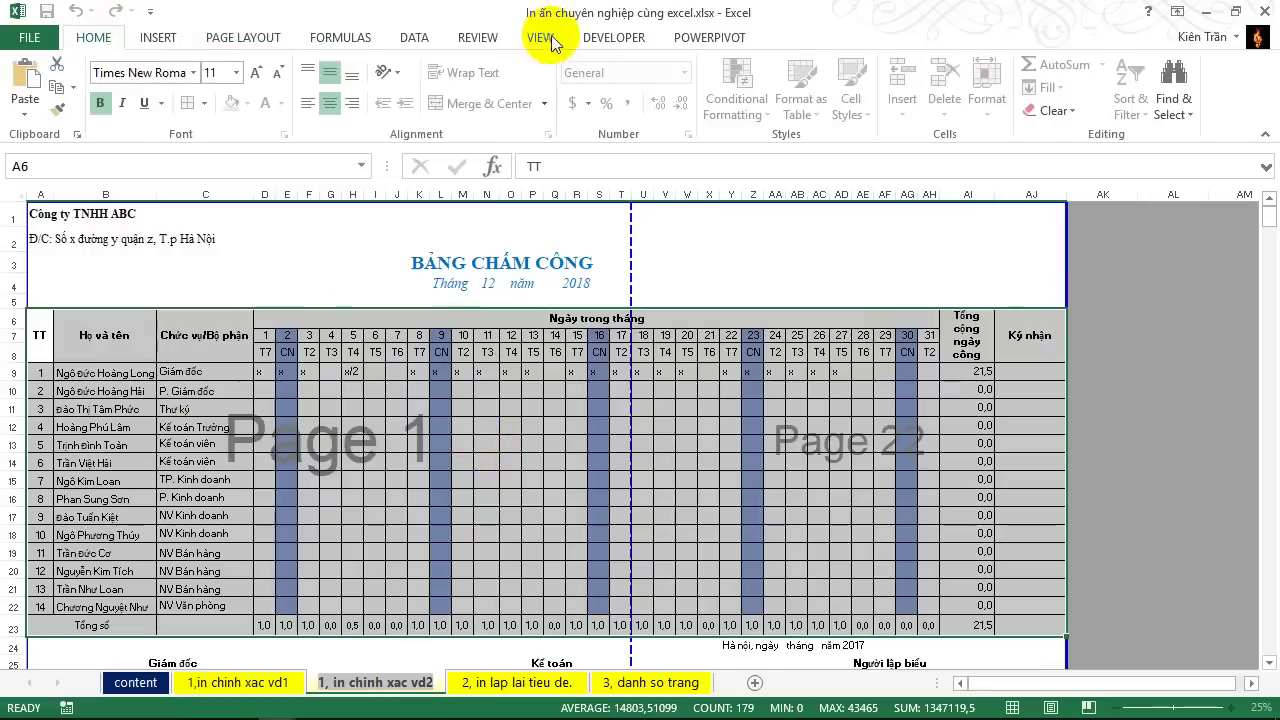
pyautogui.click(545, 40)
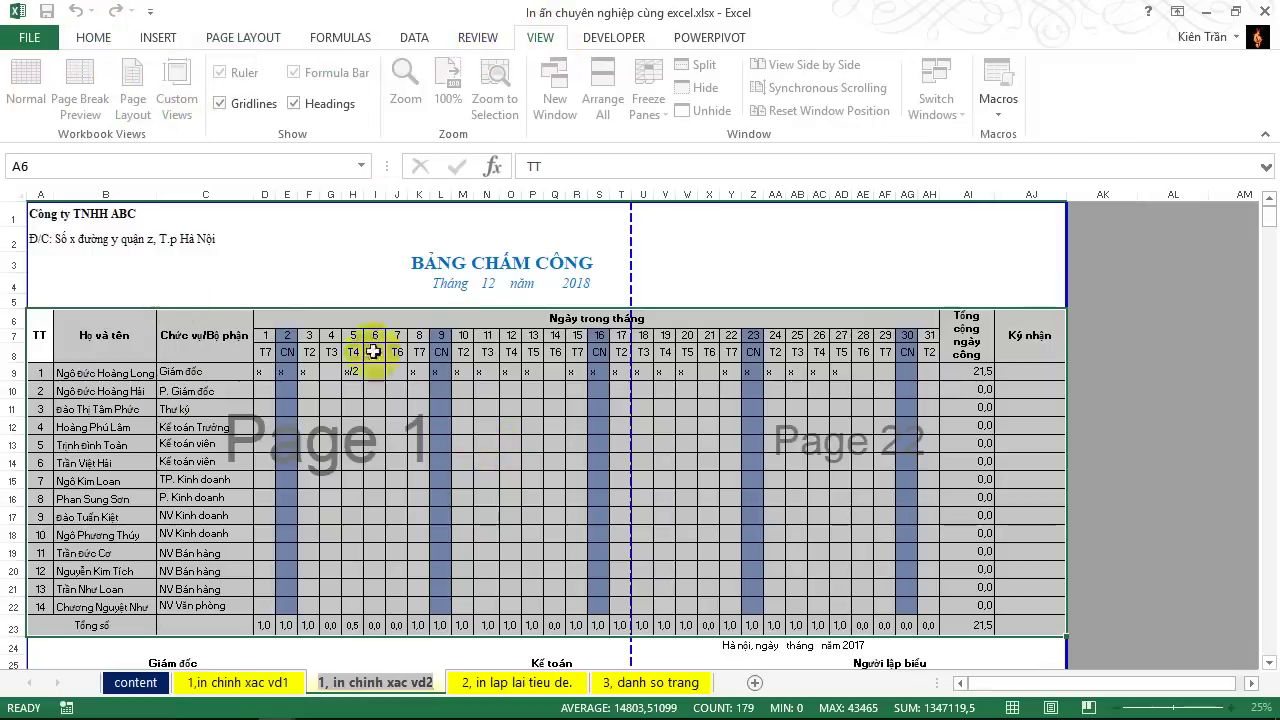
pyautogui.click(532, 372)
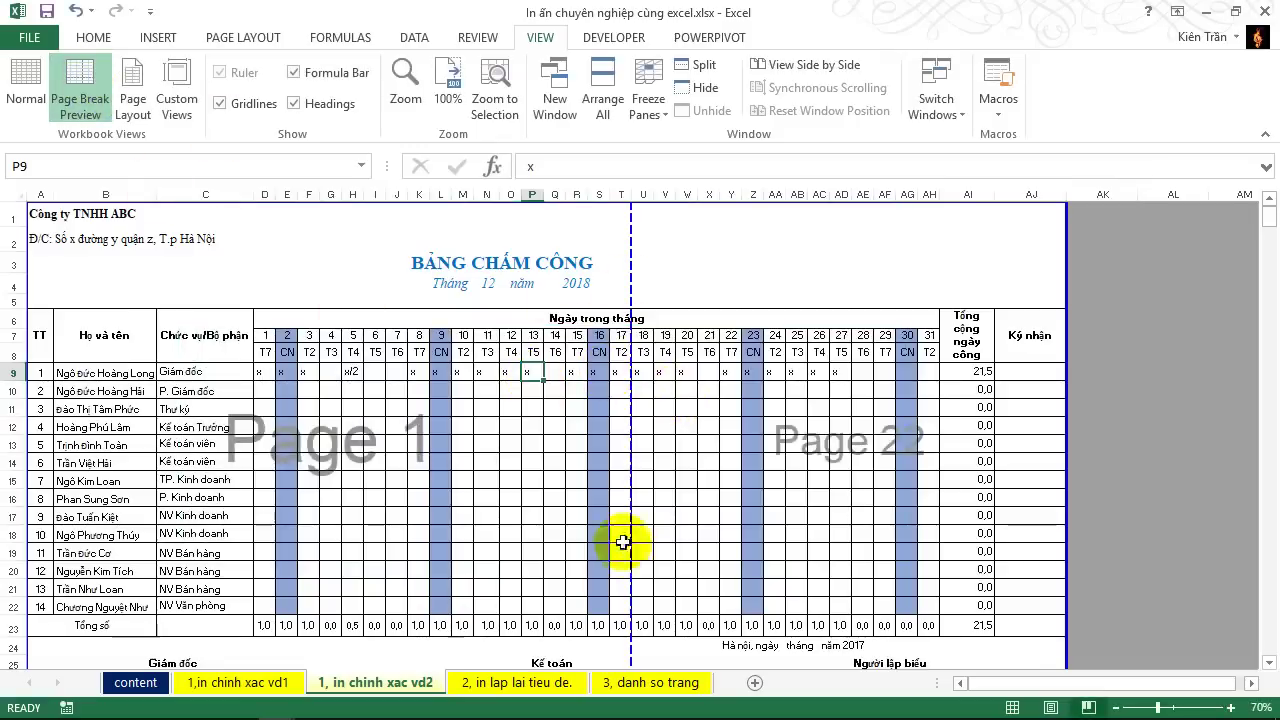
# - Extend the print area to column AK, remove the page break, and preview the printout
pyautogui.scroll(-1, 623, 515)
pyautogui.scroll(1, 1126, 331)
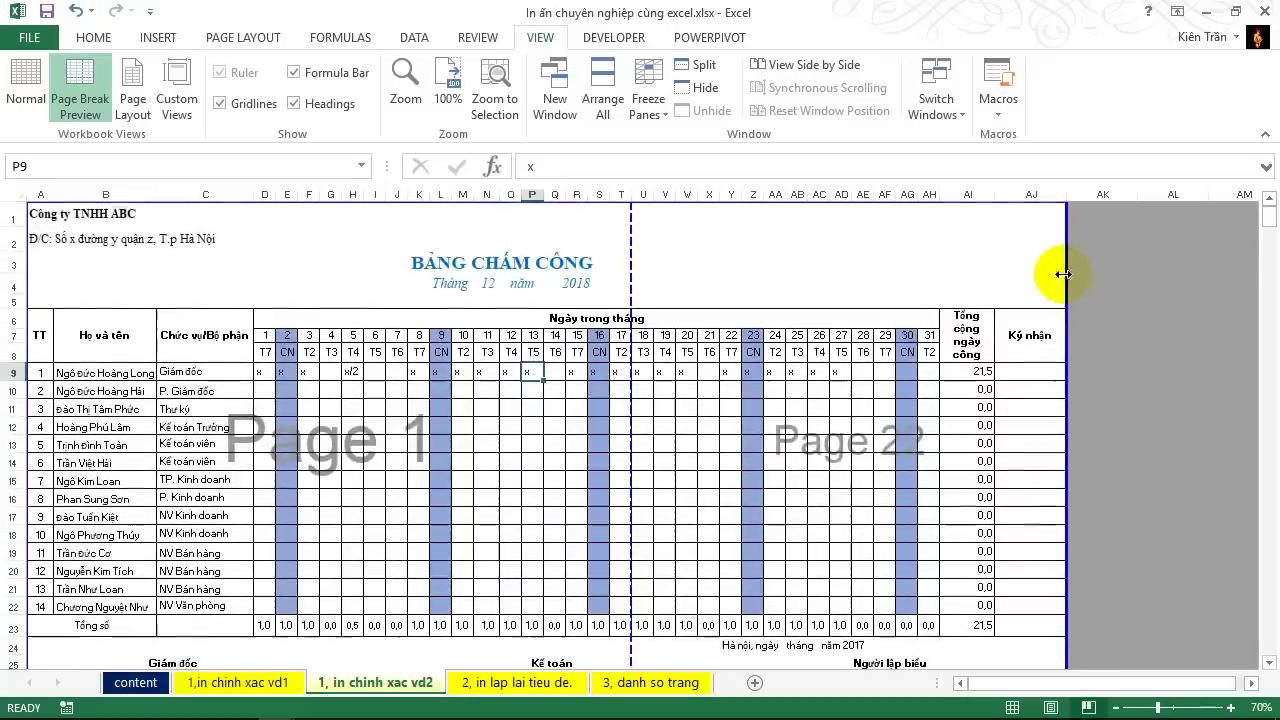
pyautogui.moveTo(1066, 269)
pyautogui.mouseDown()
pyautogui.moveTo(1137, 272)
pyautogui.moveTo(1068, 280)
pyautogui.mouseUp()
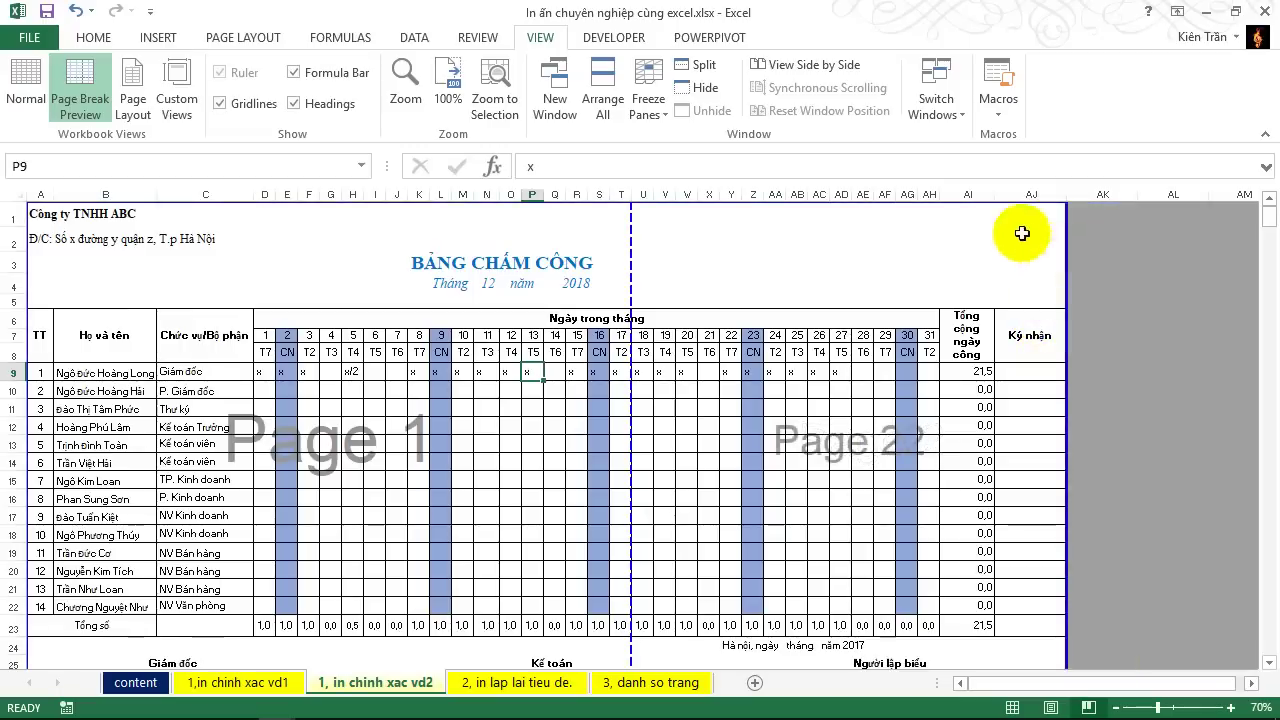
pyautogui.scroll(-1, 990, 502)
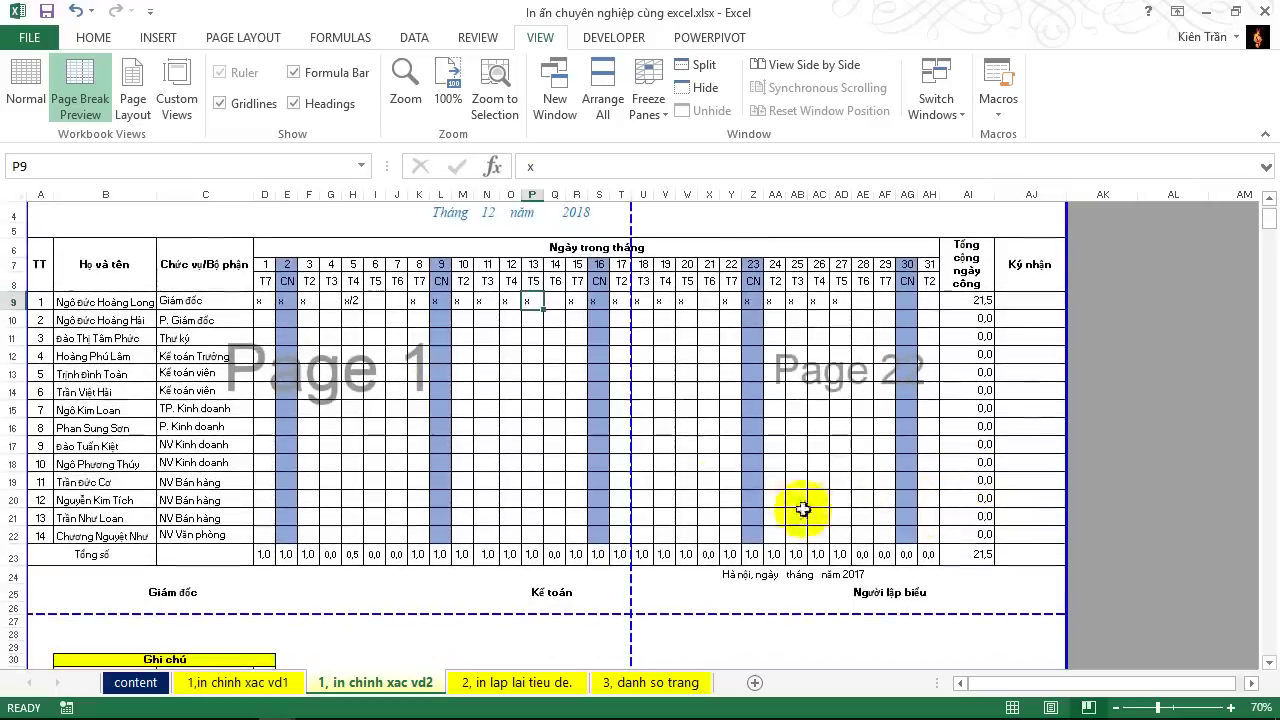
pyautogui.scroll(1, 623, 414)
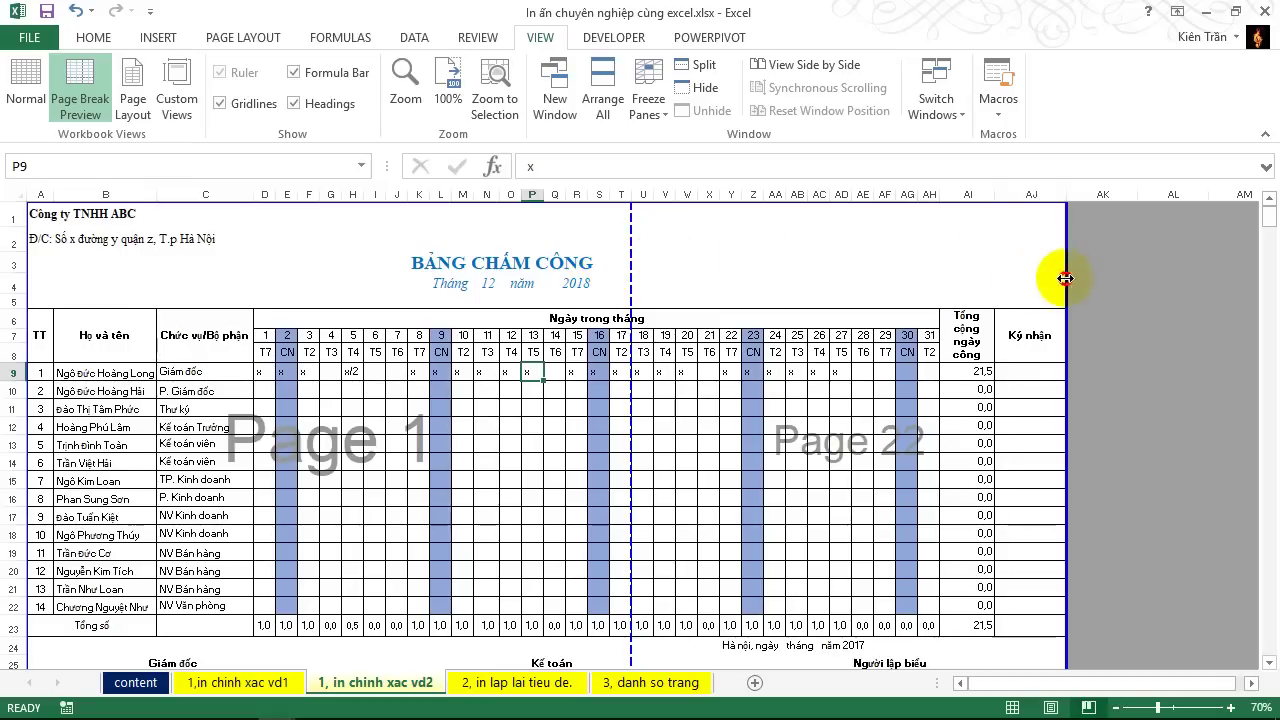
pyautogui.moveTo(1066, 278); pyautogui.dragTo(1068, 323)
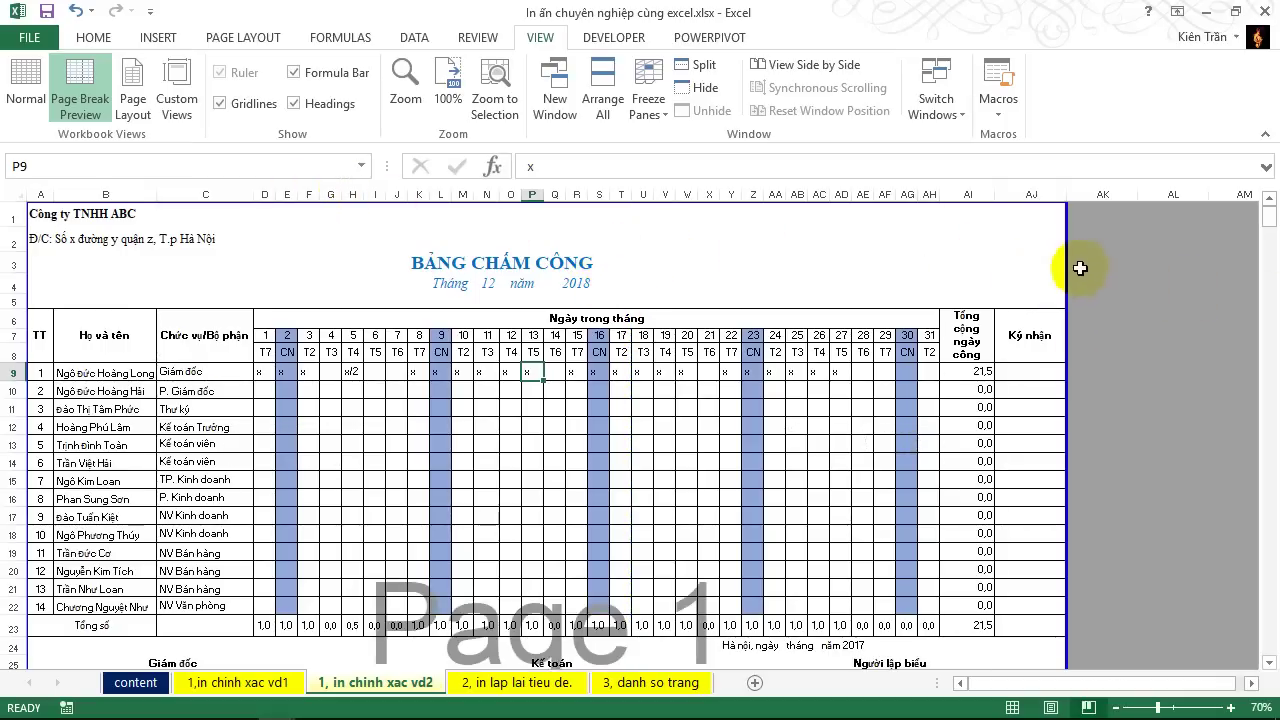
pyautogui.hotkey('ctrl', 'p')
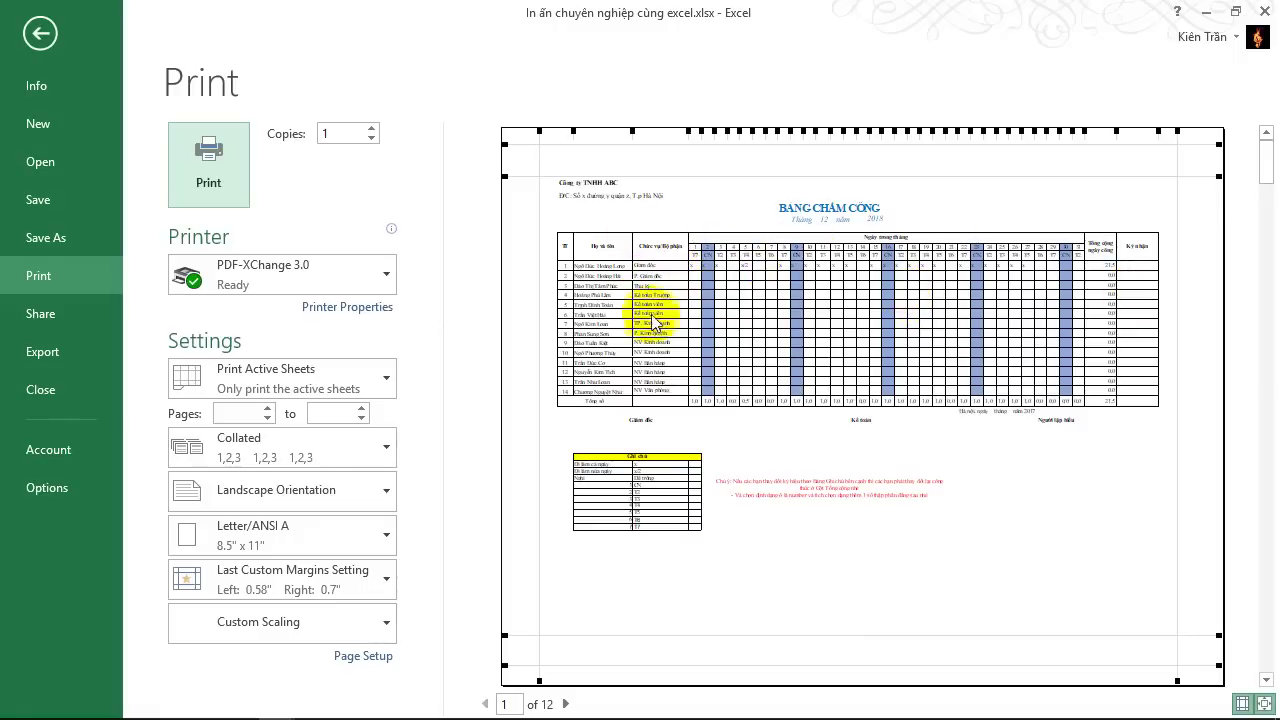
# - Reset all page breaks and clear the print area on the vd2 sheet
pyautogui.click(40, 33)
pyautogui.click(266, 37)
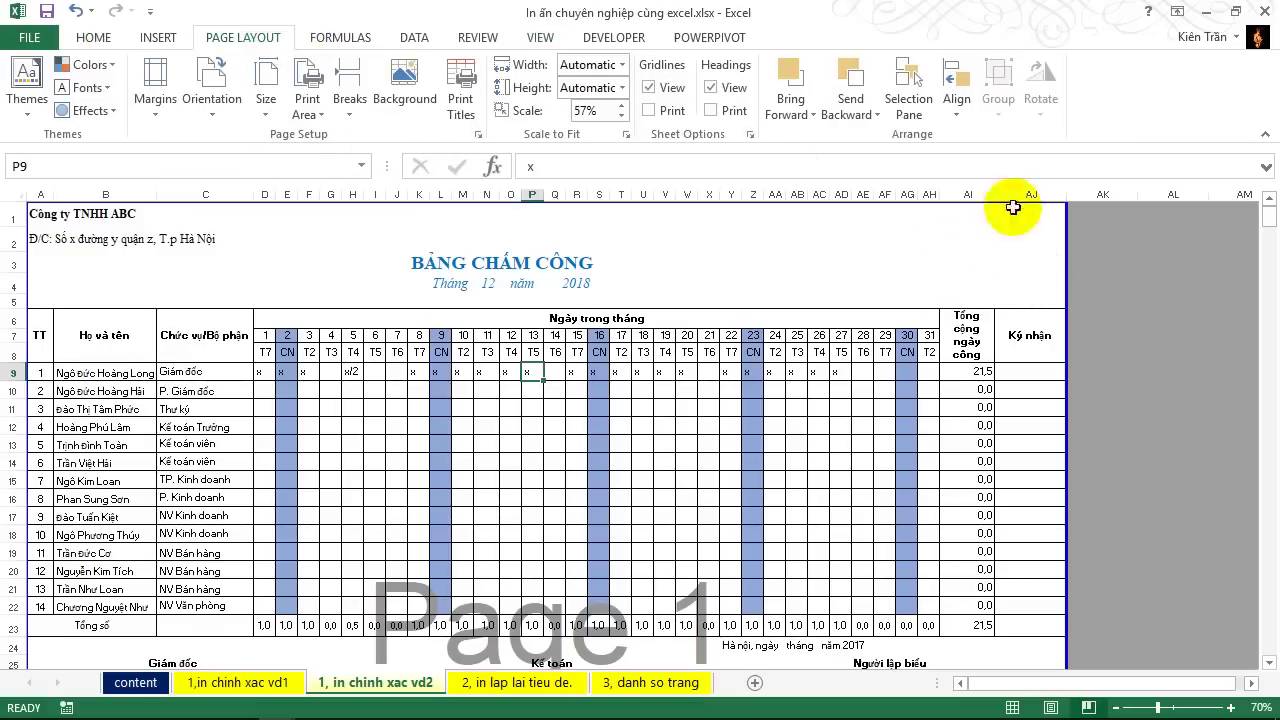
pyautogui.click(352, 115)
pyautogui.click(388, 186)
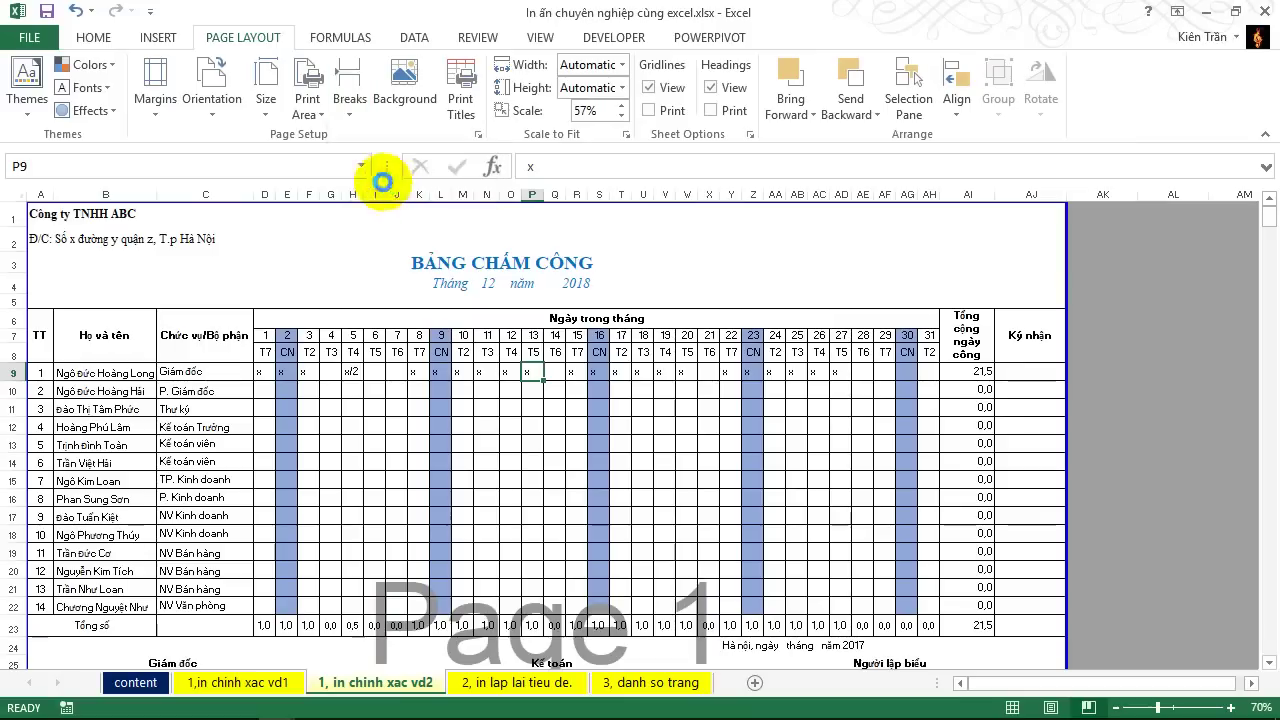
pyautogui.click(307, 105)
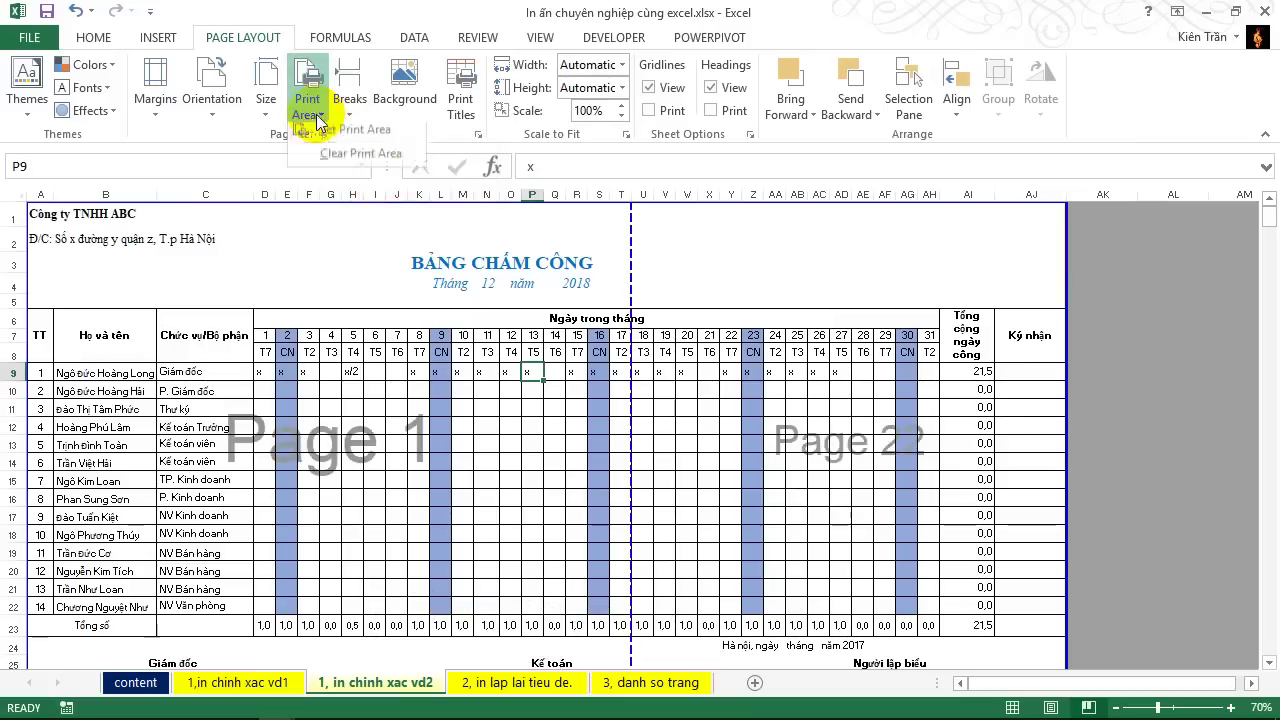
pyautogui.click(357, 162)
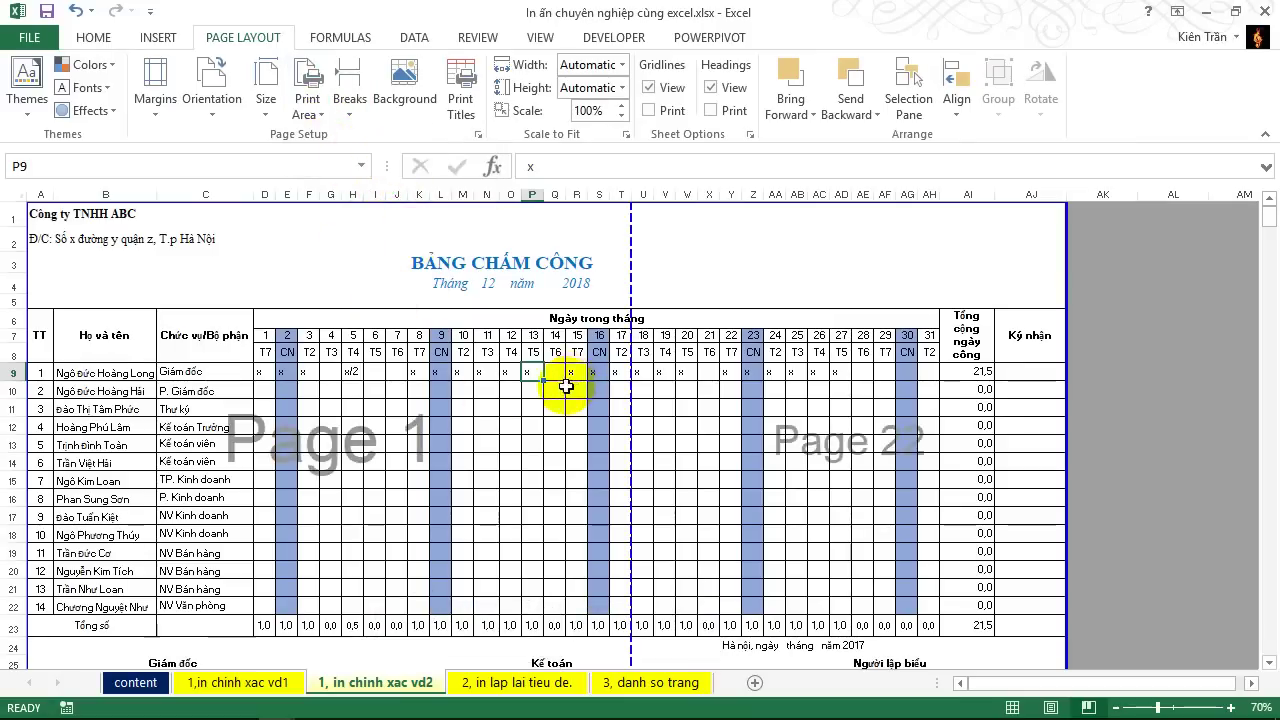
# - Check the reset printout, then return to the '1,in chinh xac vd1' sheet
pyautogui.hotkey('ctrl', 'p')
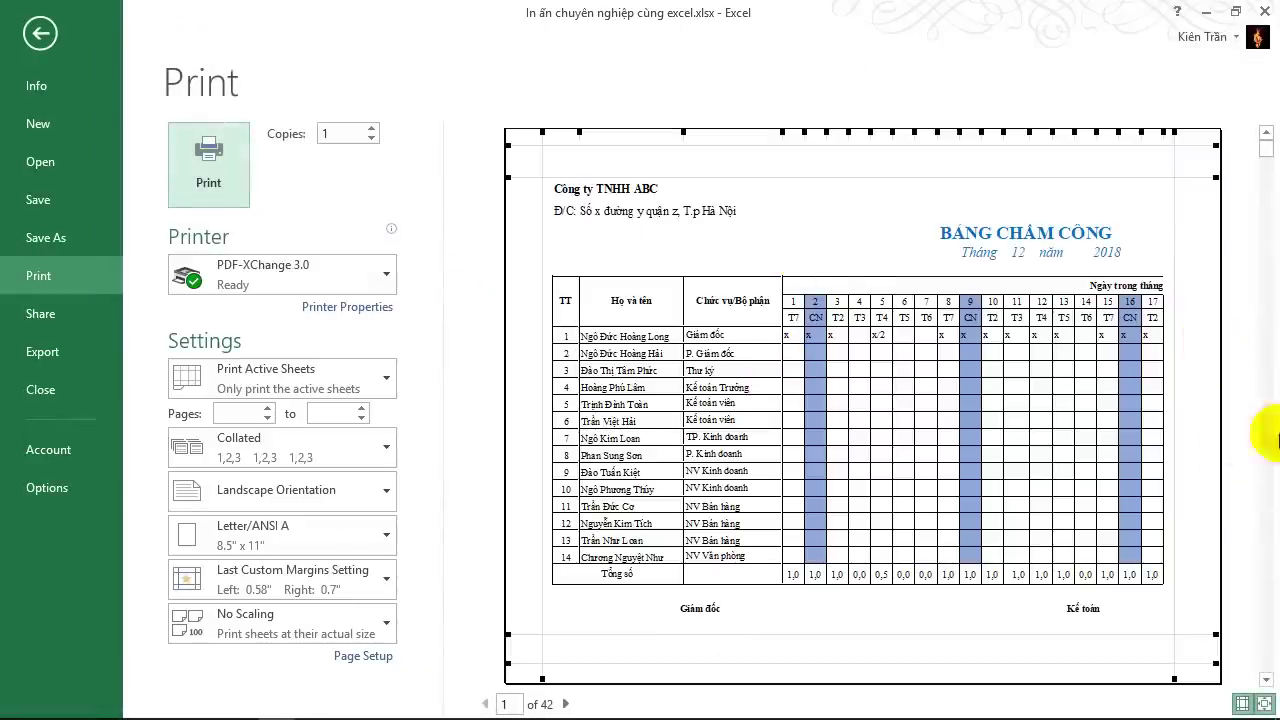
pyautogui.click(43, 36)
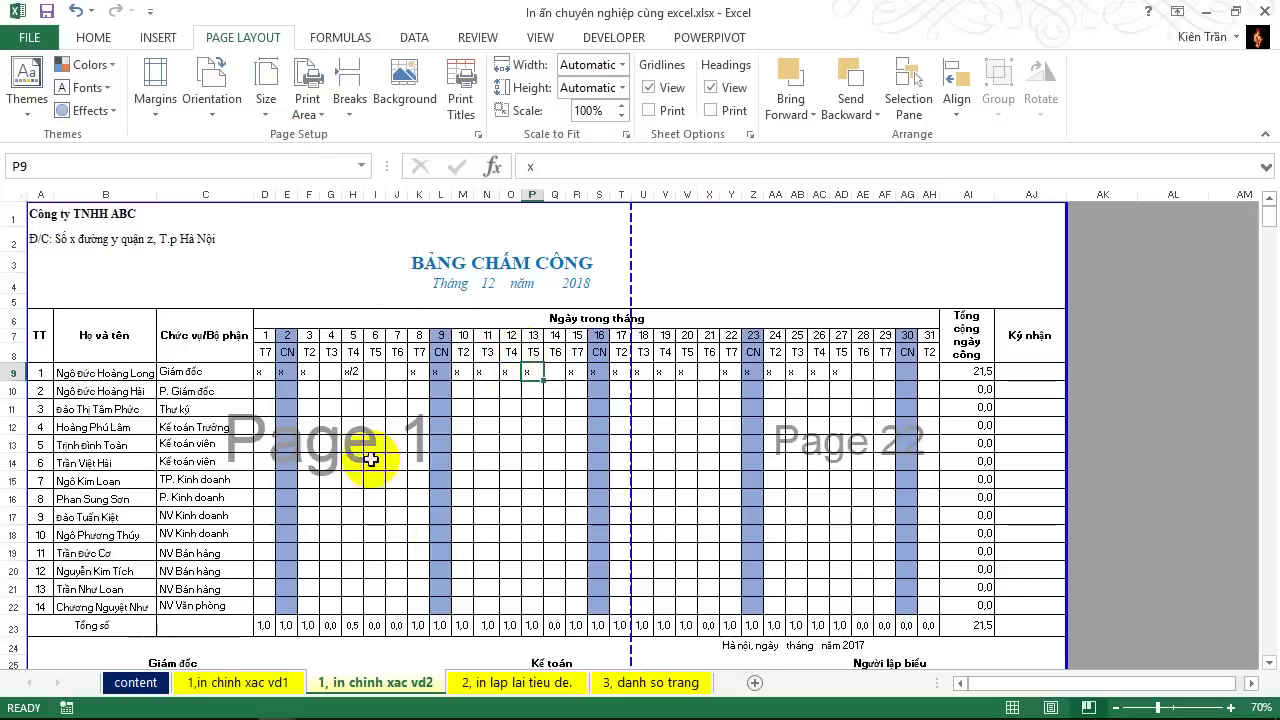
pyautogui.click(275, 688)
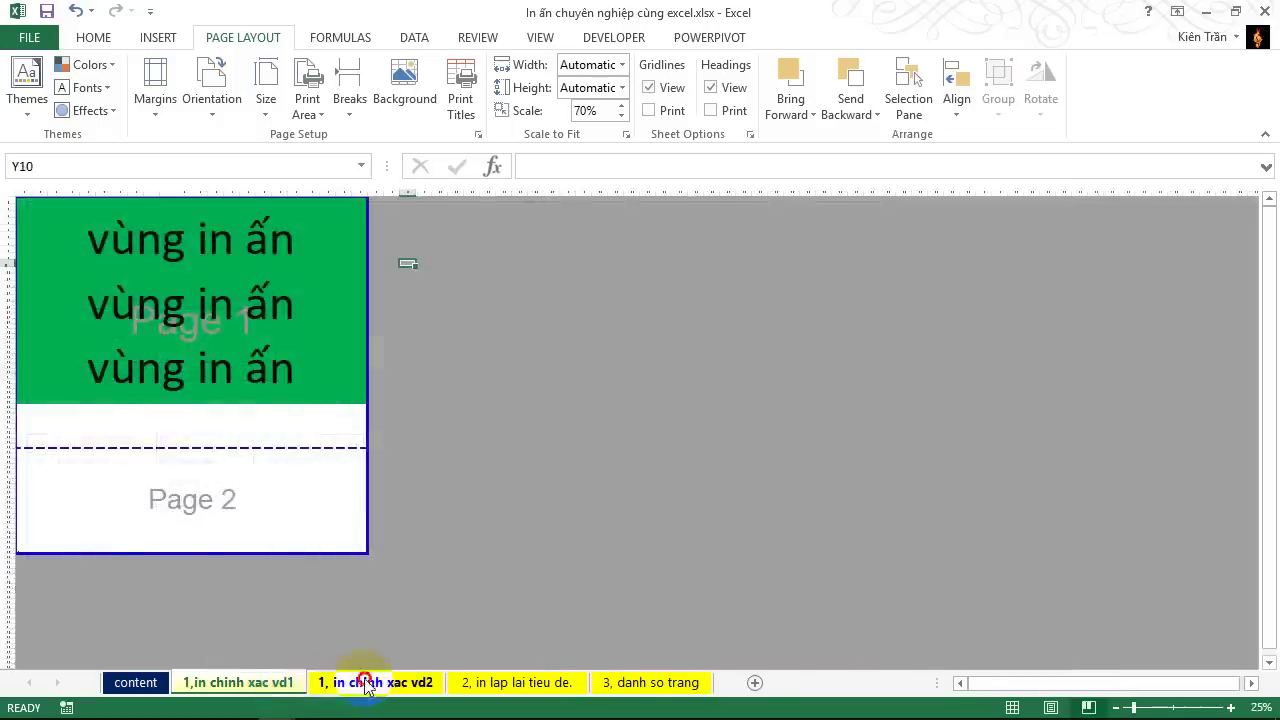
pyautogui.click(365, 683)
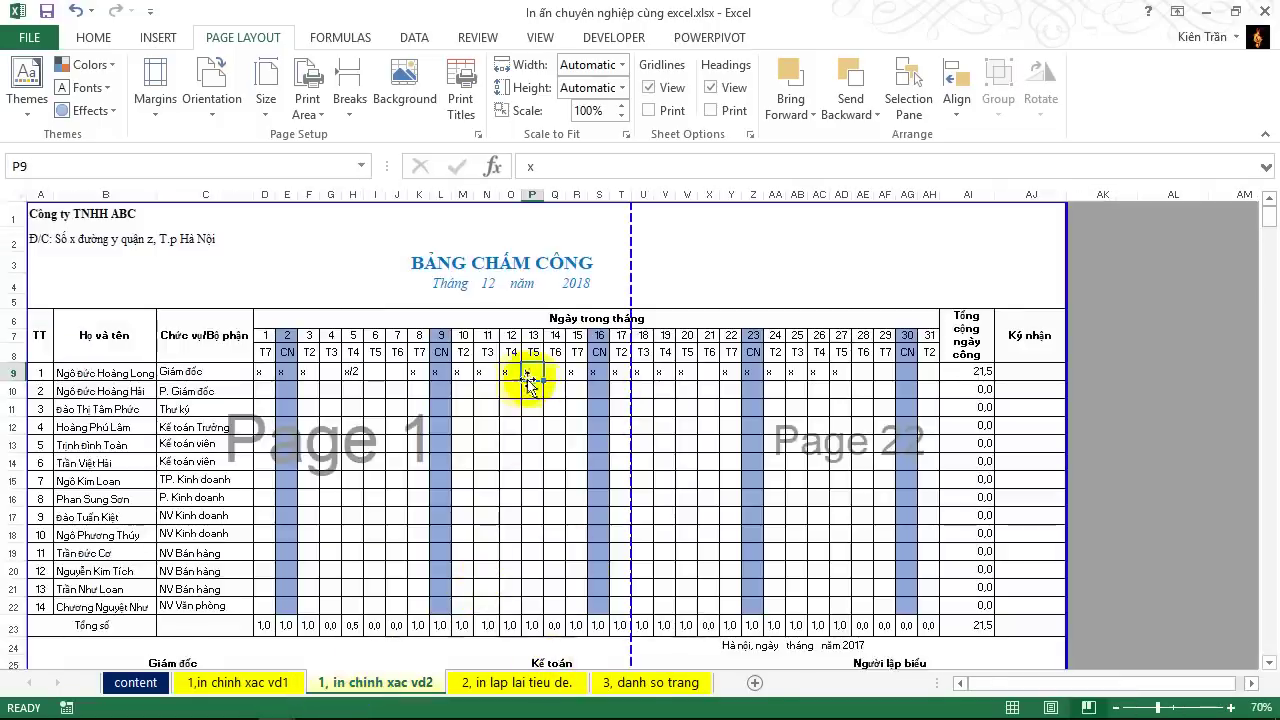
pyautogui.click(530, 688)
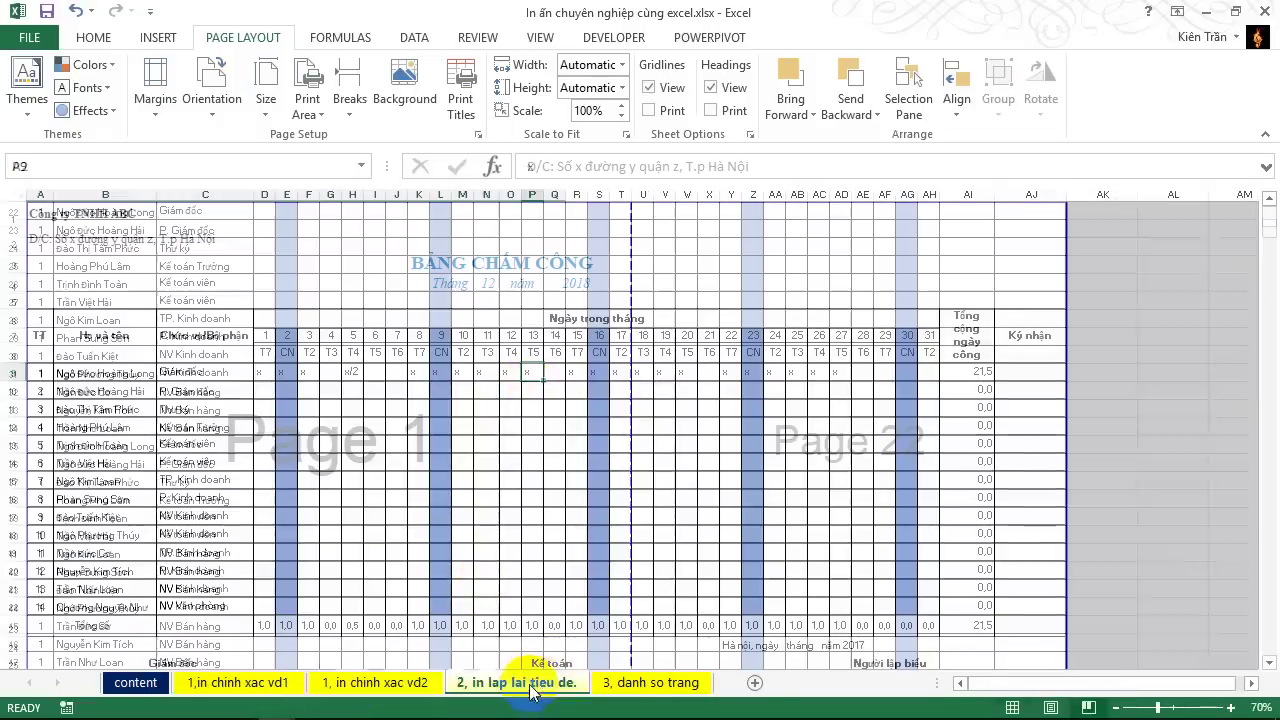
pyautogui.scroll(4, 358, 513)
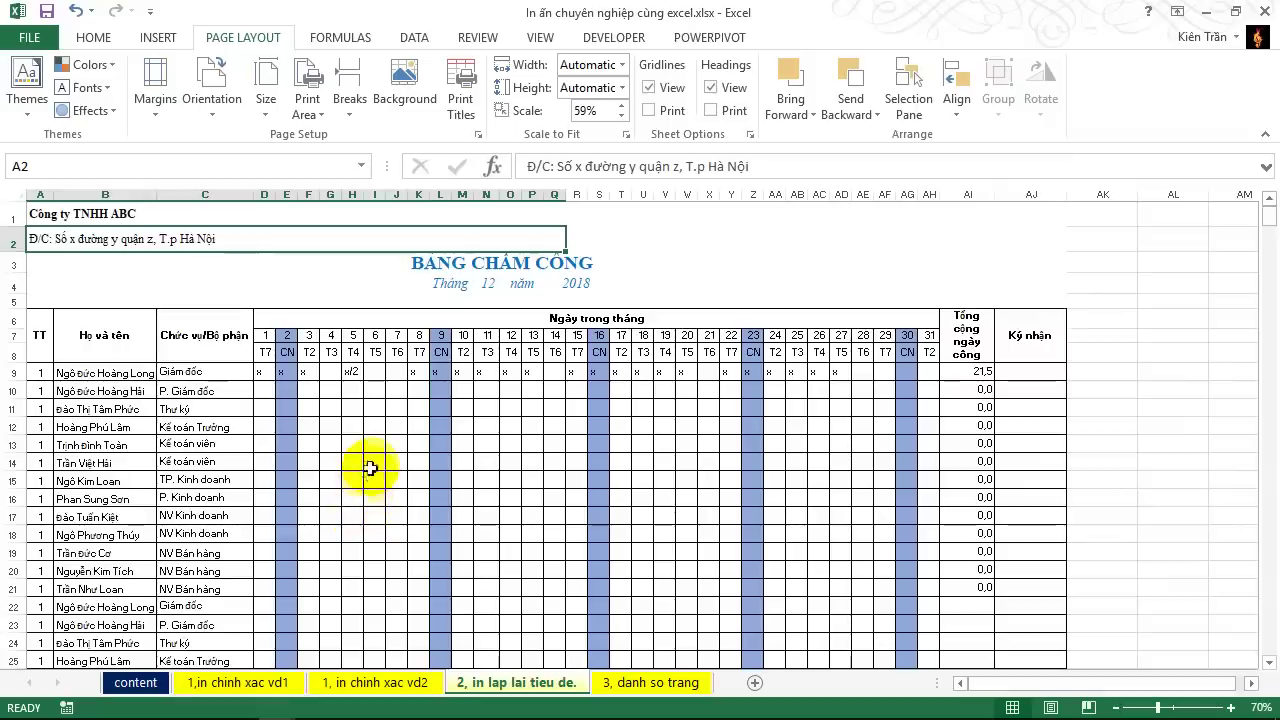
pyautogui.scroll(-3, 263, 477)
pyautogui.scroll(-3, 166, 400)
pyautogui.scroll(-4, 150, 365)
pyautogui.scroll(-5, 150, 365)
pyautogui.scroll(-5, 150, 360)
pyautogui.scroll(13, 150, 355)
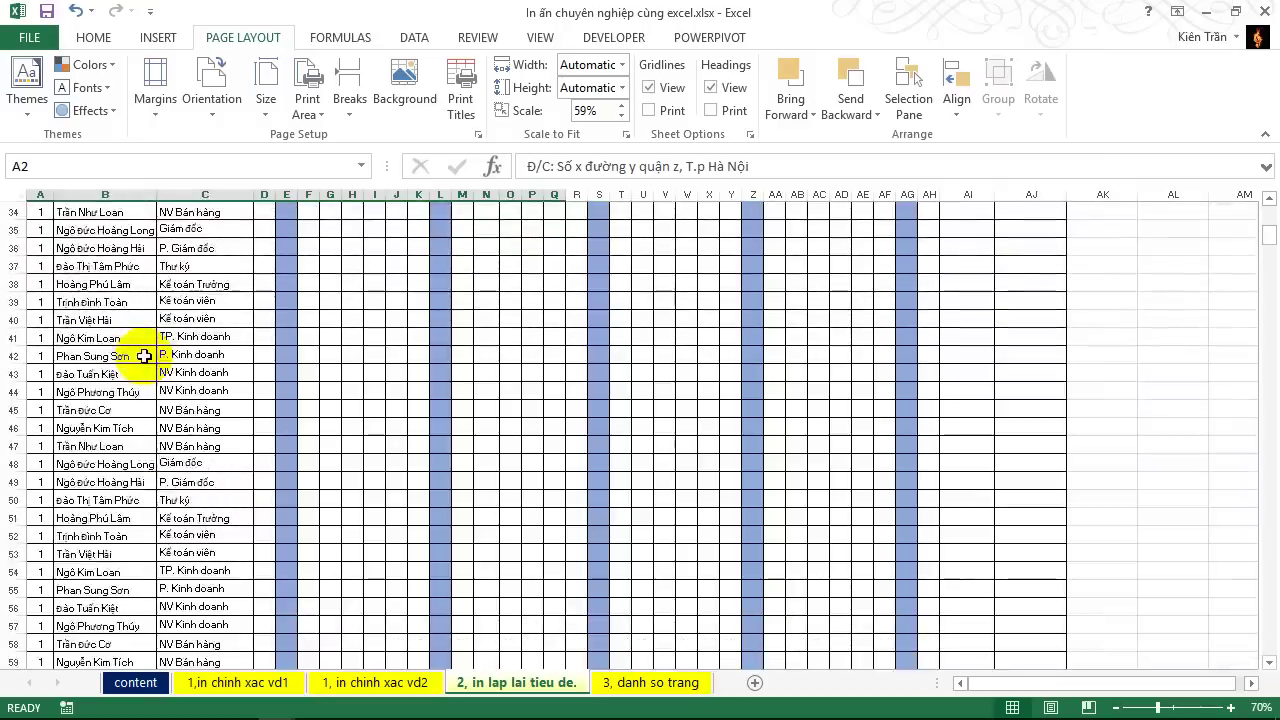
pyautogui.scroll(6, 150, 352)
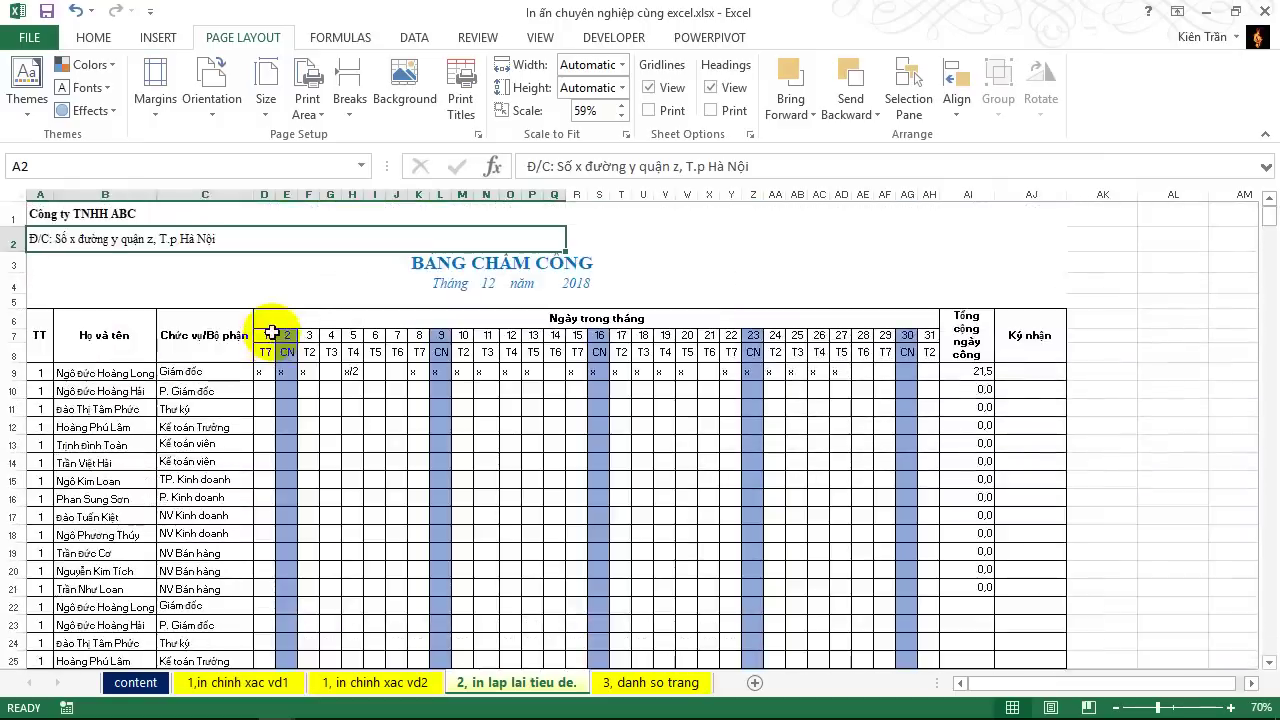
pyautogui.hotkey('ctrl', 'p')
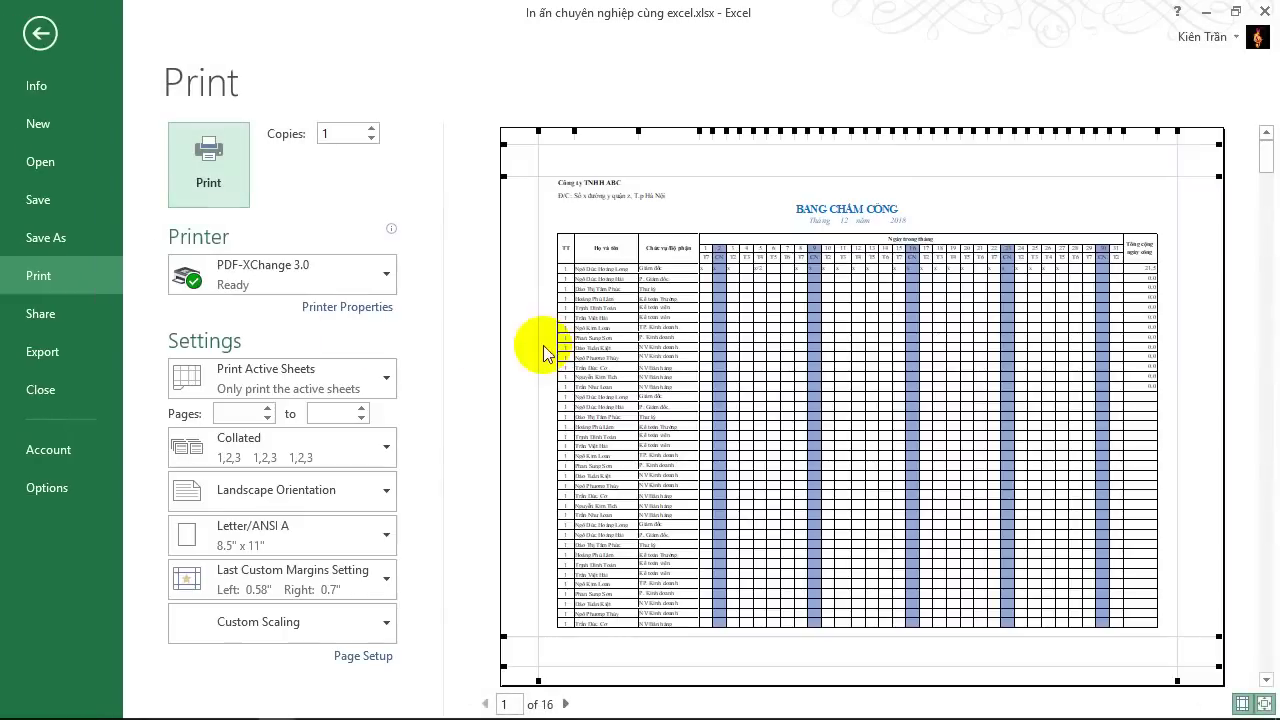
pyautogui.click(1266, 680)
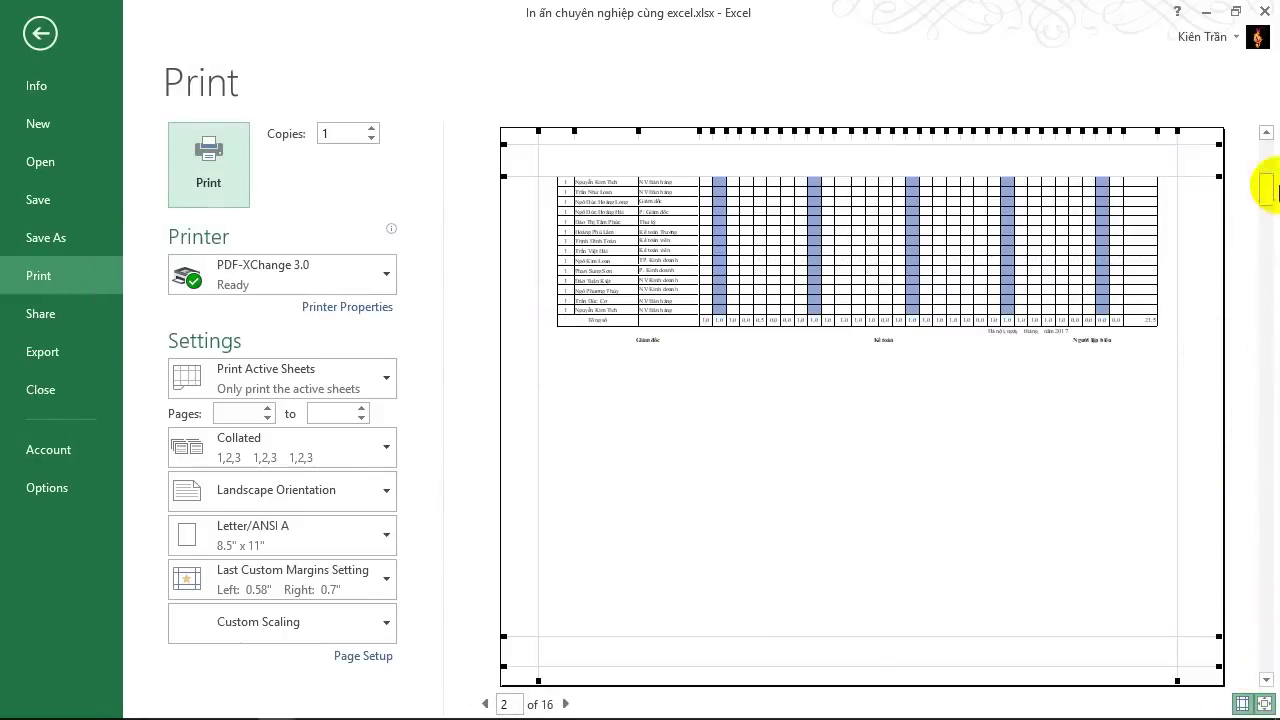
pyautogui.click(1266, 132)
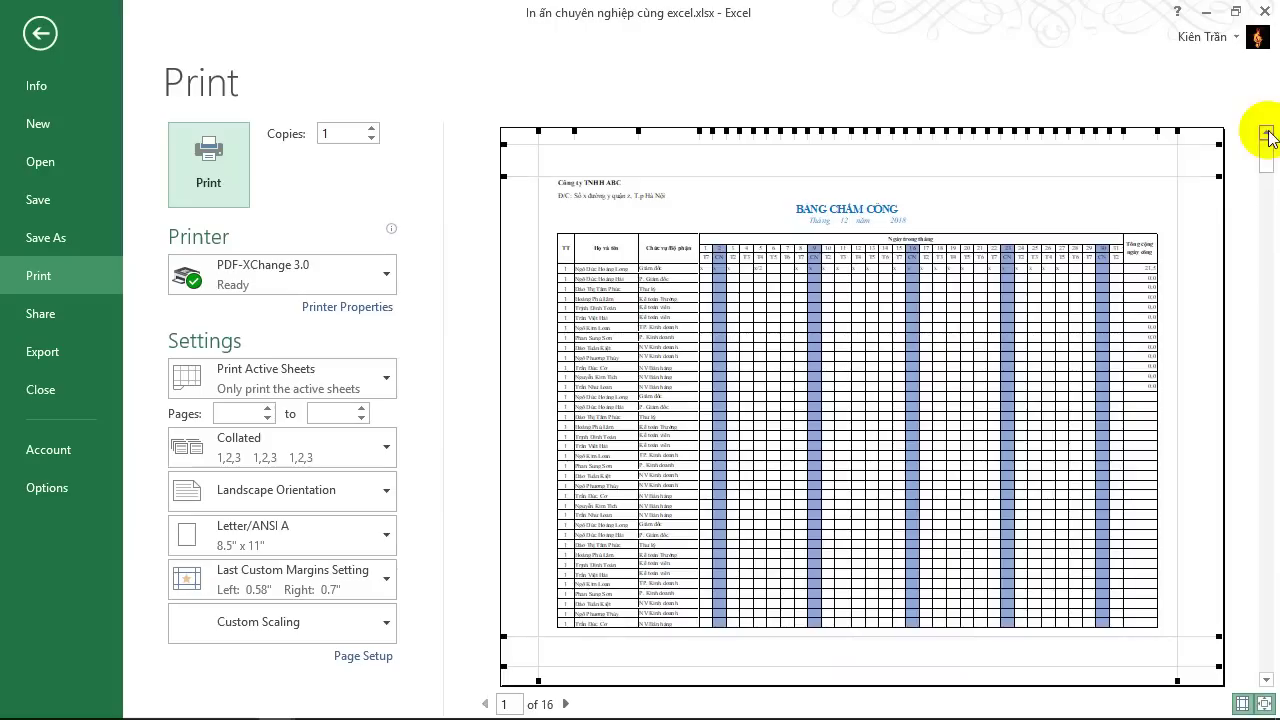
pyautogui.click(1265, 679)
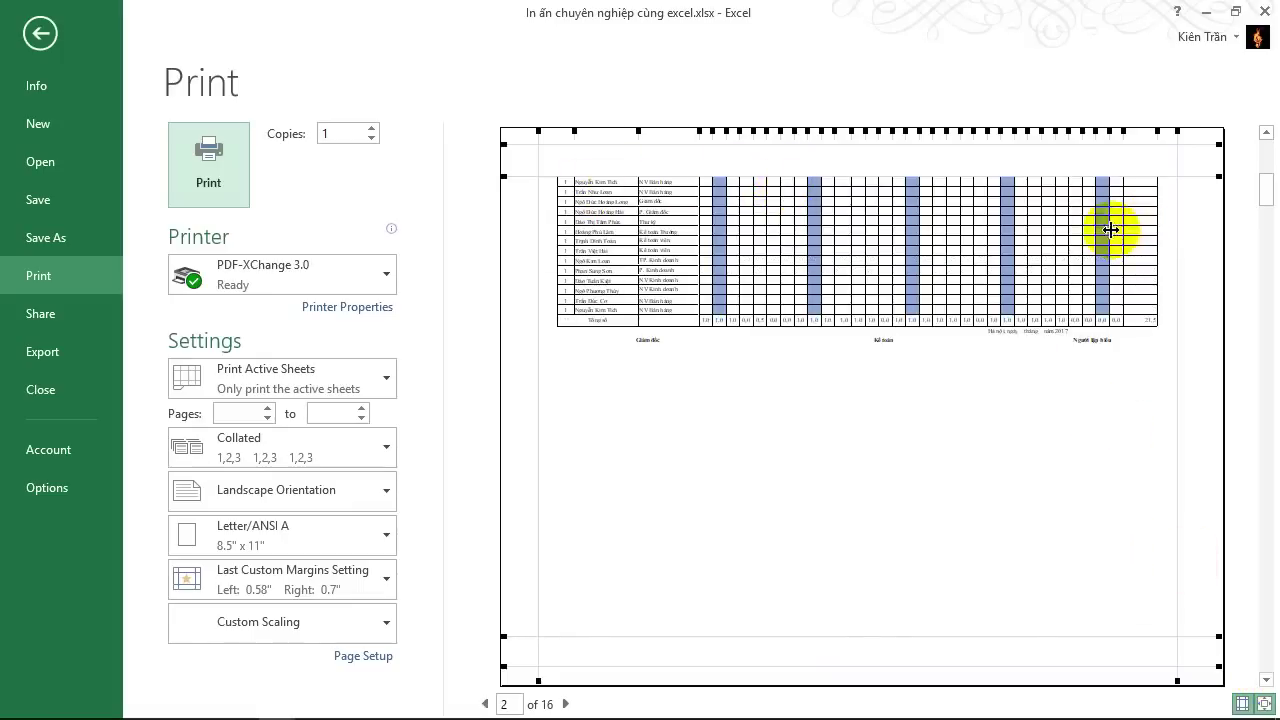
pyautogui.click(40, 33)
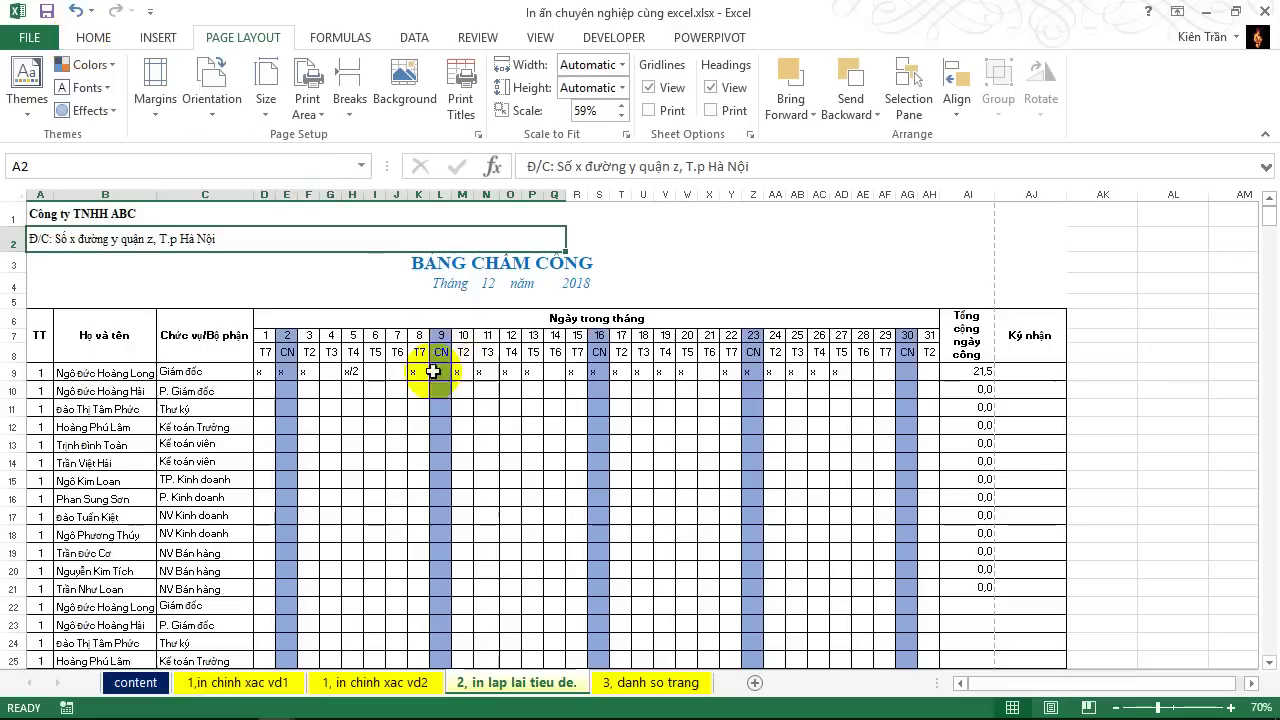
# - Set rows $6:$8 as print titles repeating at top, then preview the 30-page printout
pyautogui.click(568, 358)
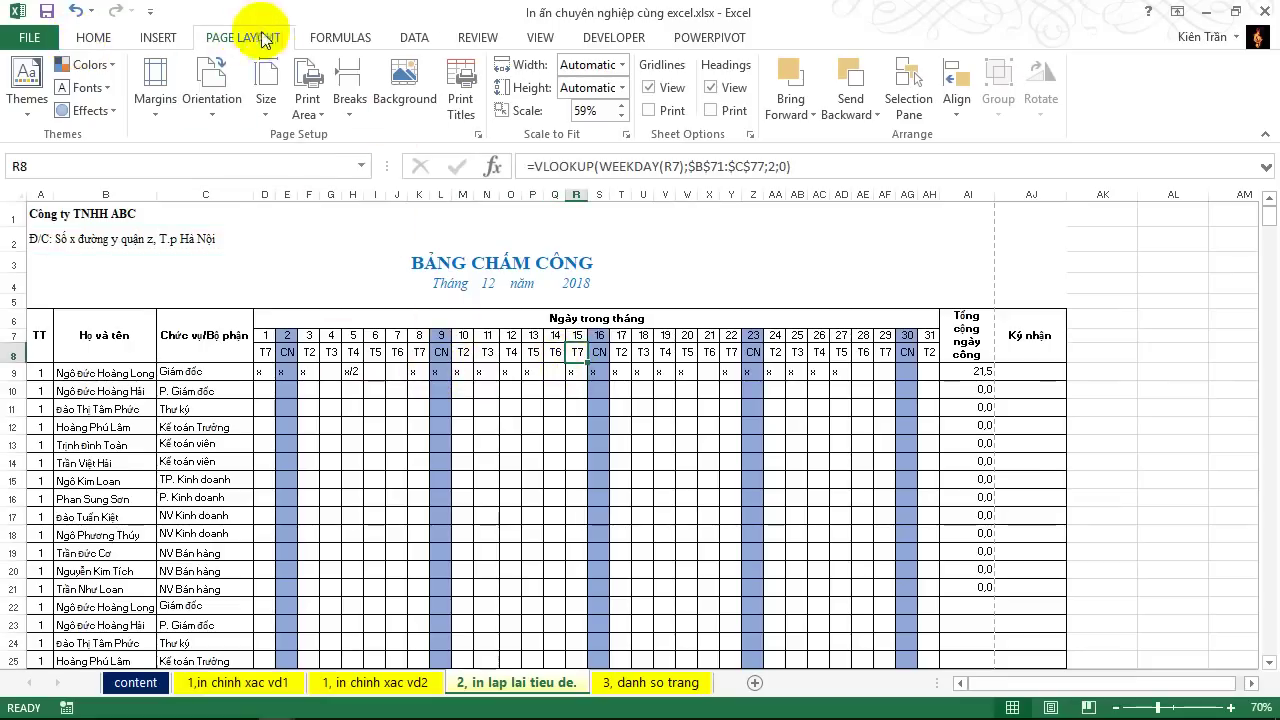
pyautogui.click(462, 88)
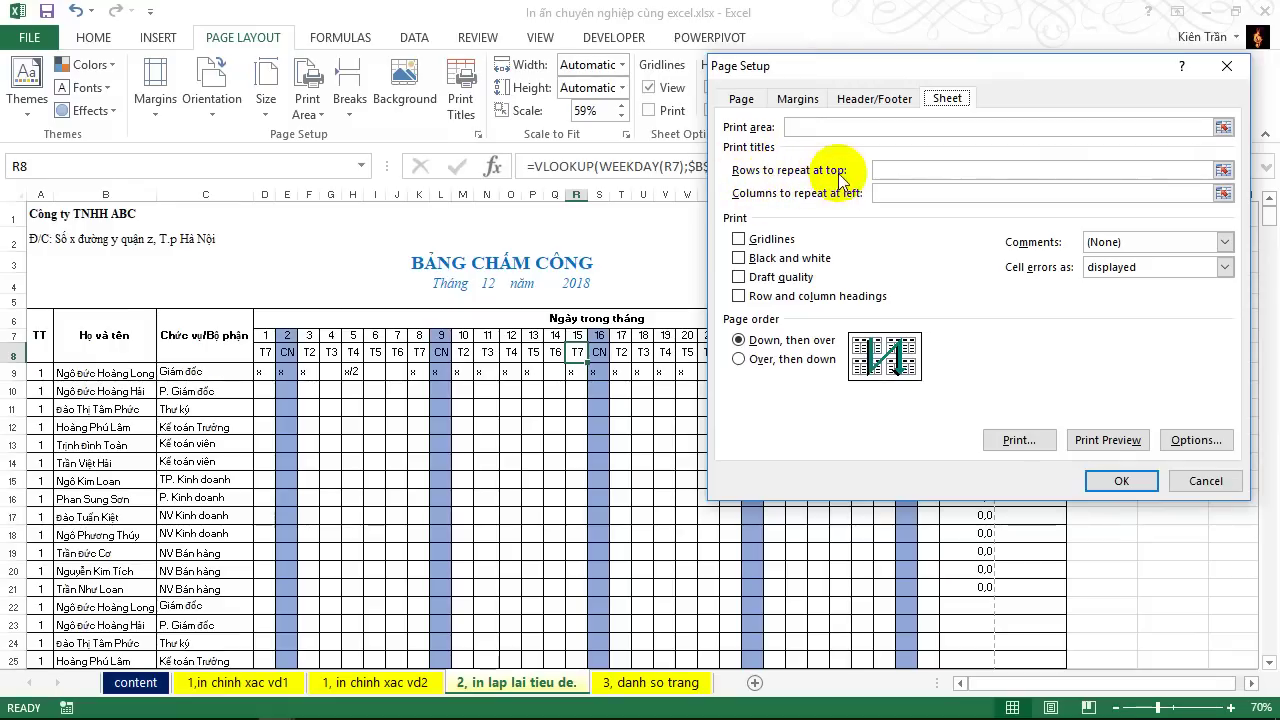
pyautogui.click(1223, 170)
pyautogui.moveTo(10, 320); pyautogui.dragTo(15, 355)
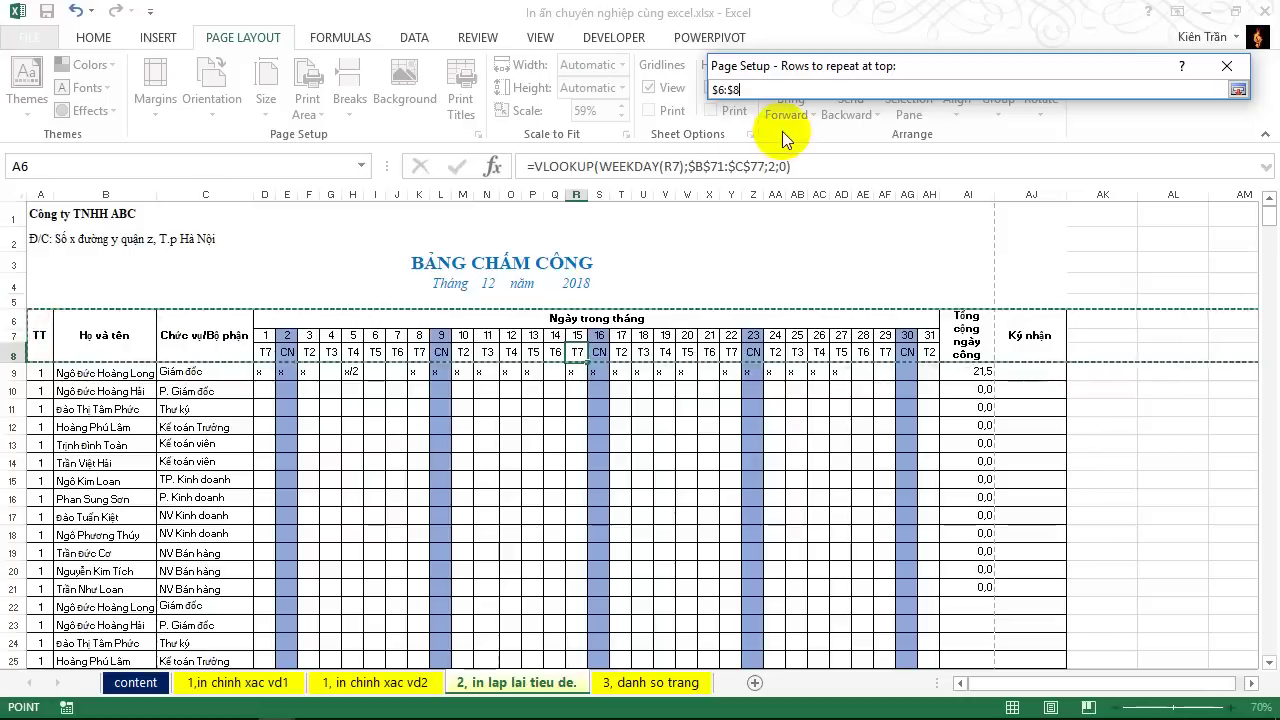
pyautogui.press('Return')
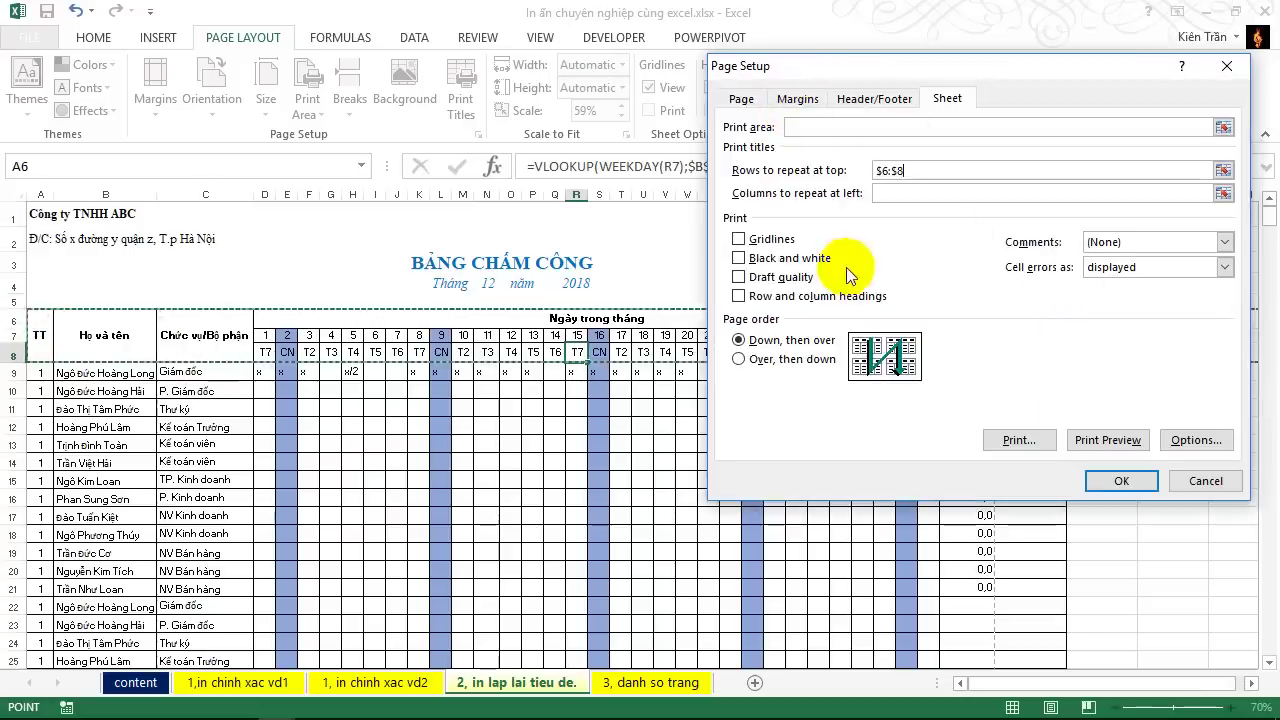
pyautogui.click(1108, 440)
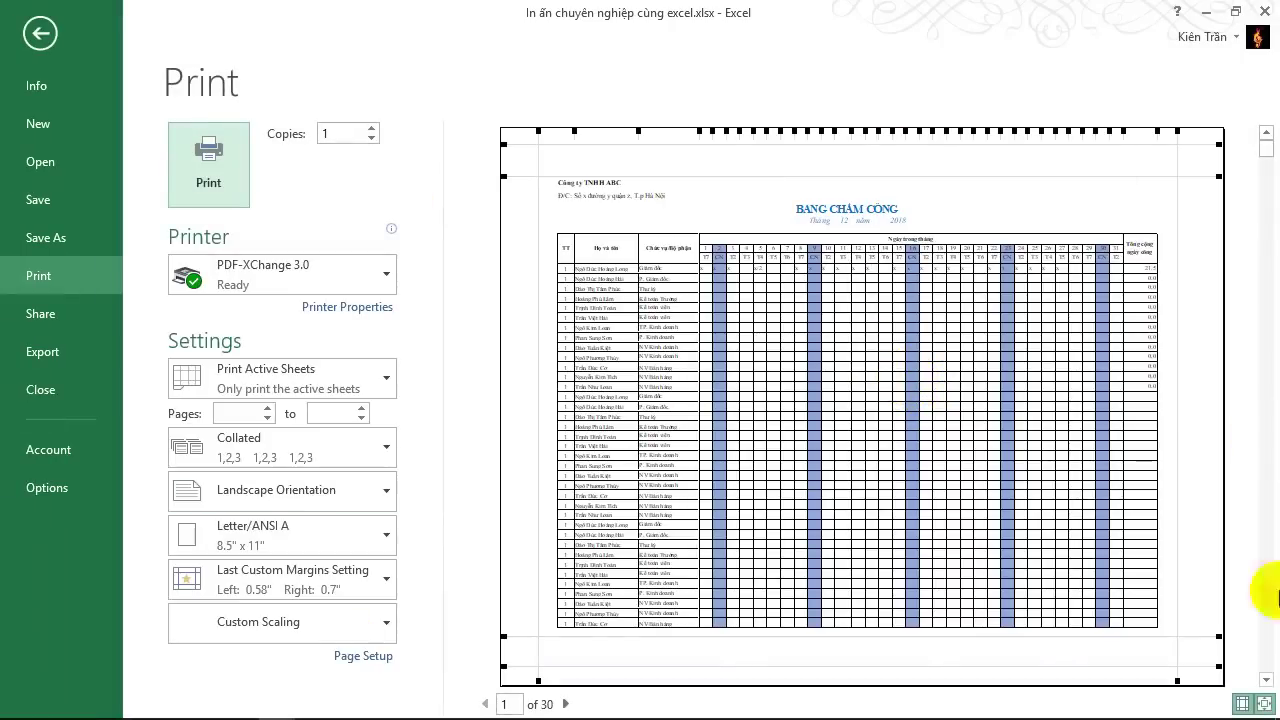
# - View page 2 of 30 to confirm the repeated header rows, then leave the preview
pyautogui.click(1266, 680)
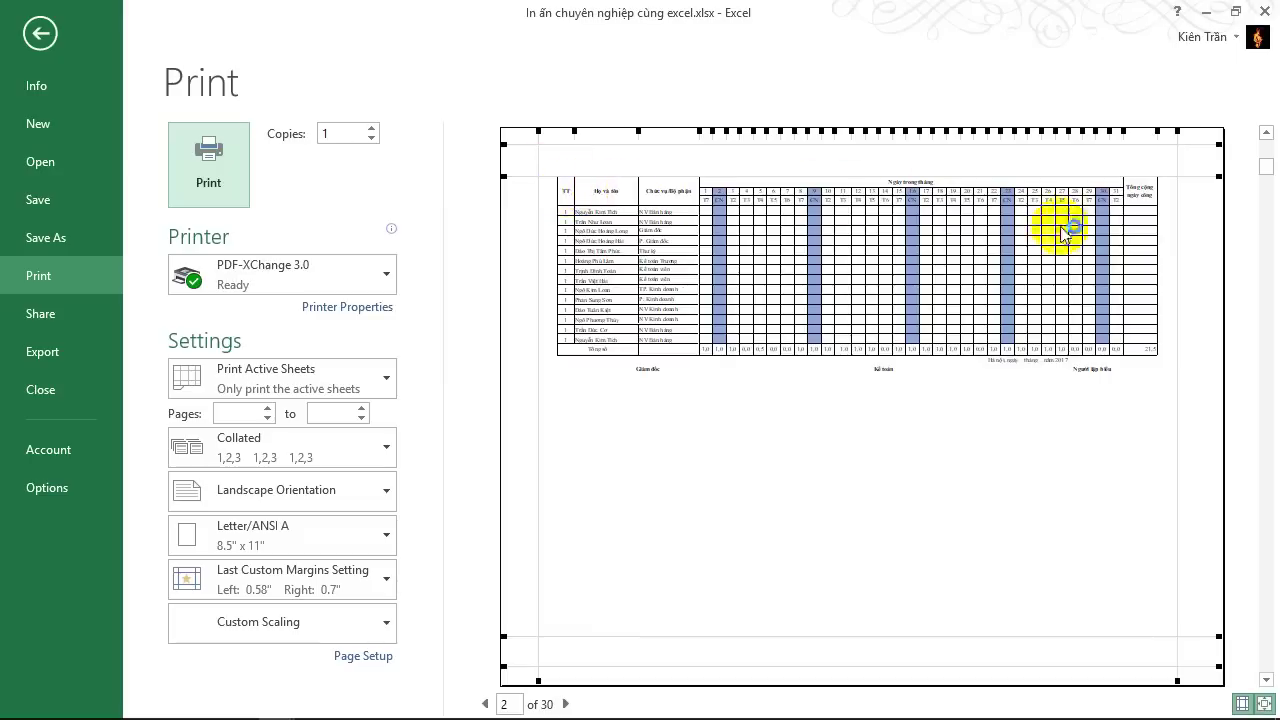
pyautogui.click(27, 76)
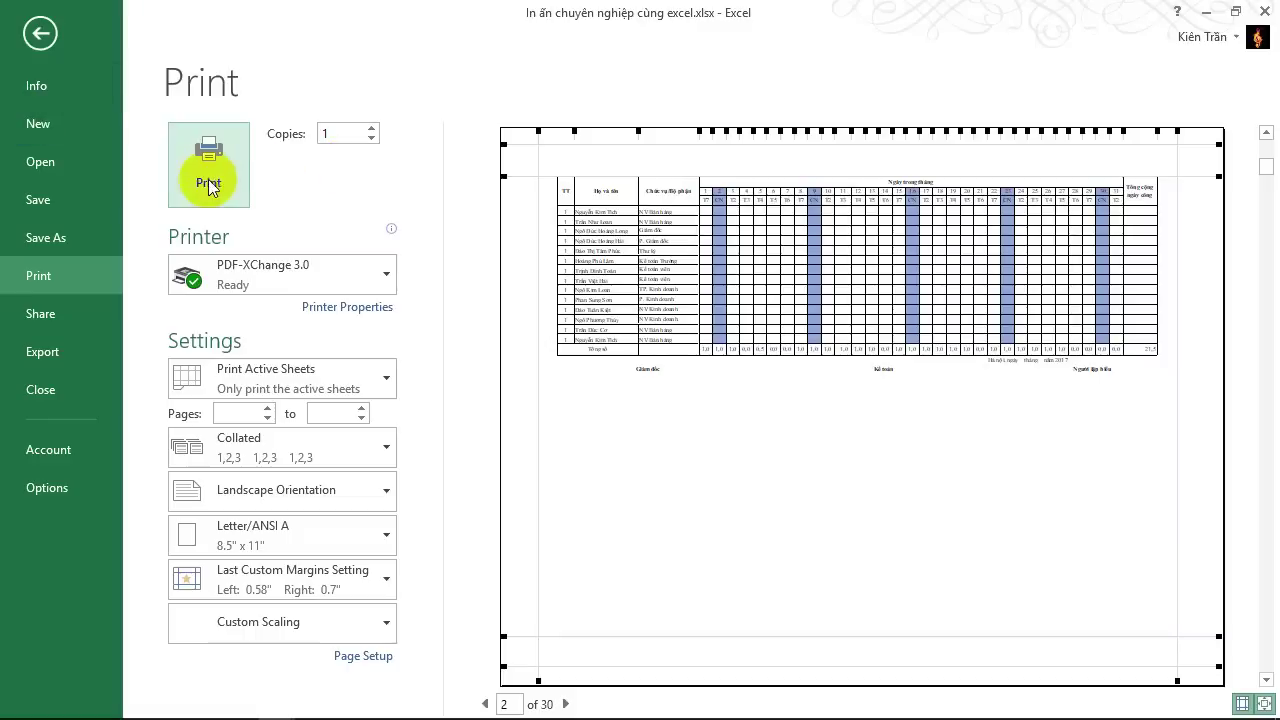
pyautogui.click(44, 45)
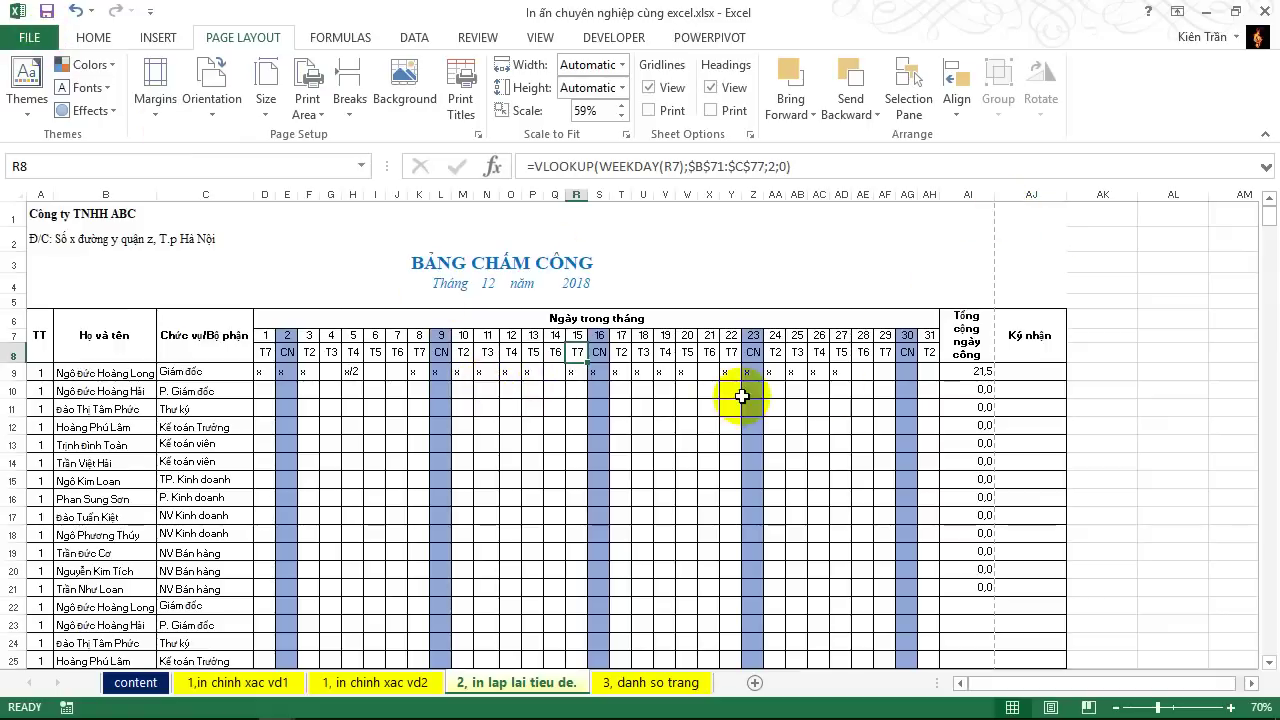
# - Open the '3, danh so trang' sheet and show its print preview
pyautogui.click(135, 683)
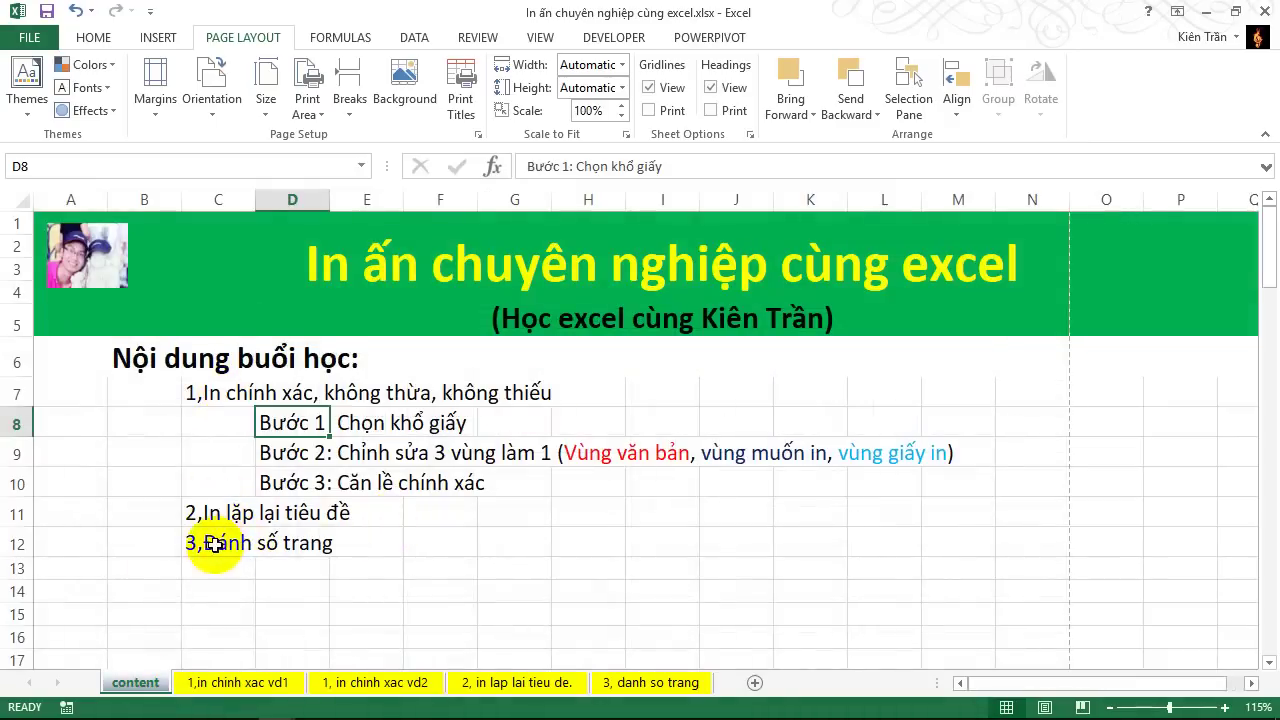
pyautogui.click(650, 682)
pyautogui.scroll(5, 528, 423)
pyautogui.scroll(8, 551, 399)
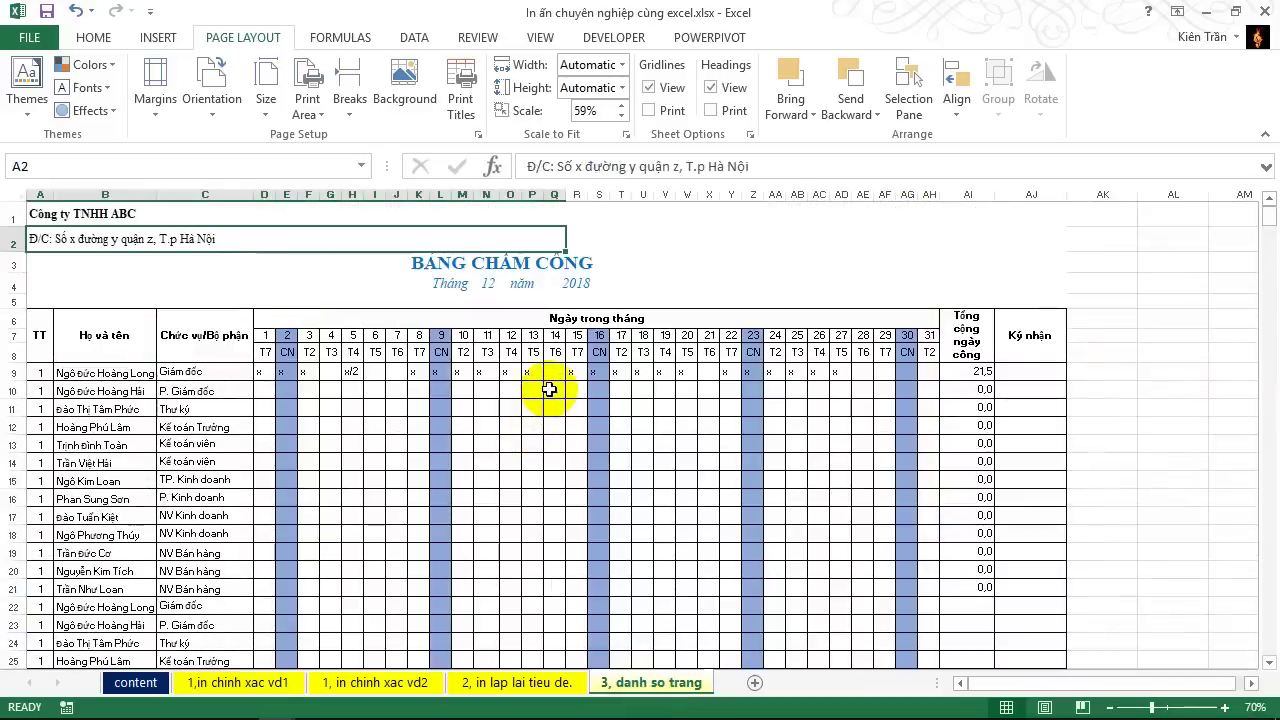
pyautogui.hotkey('ctrl', 'p')
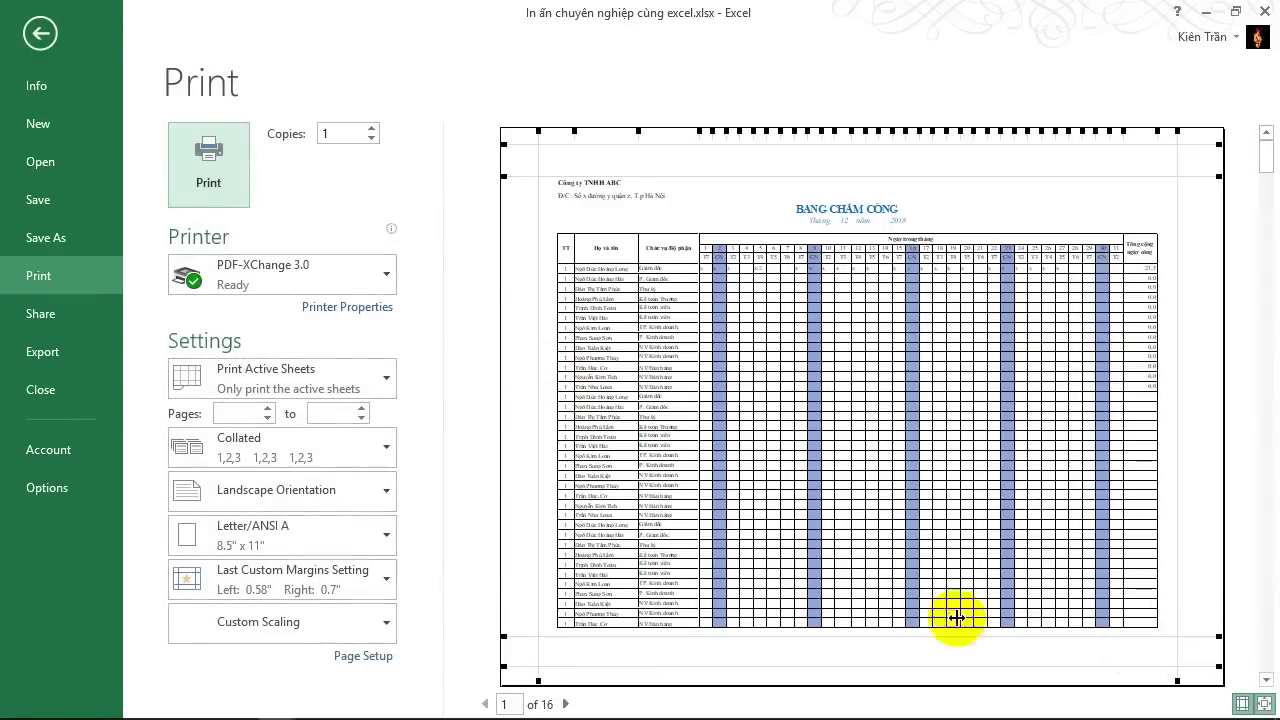
# - Add a custom footer with the page number in the left section and apply it
pyautogui.click(368, 658)
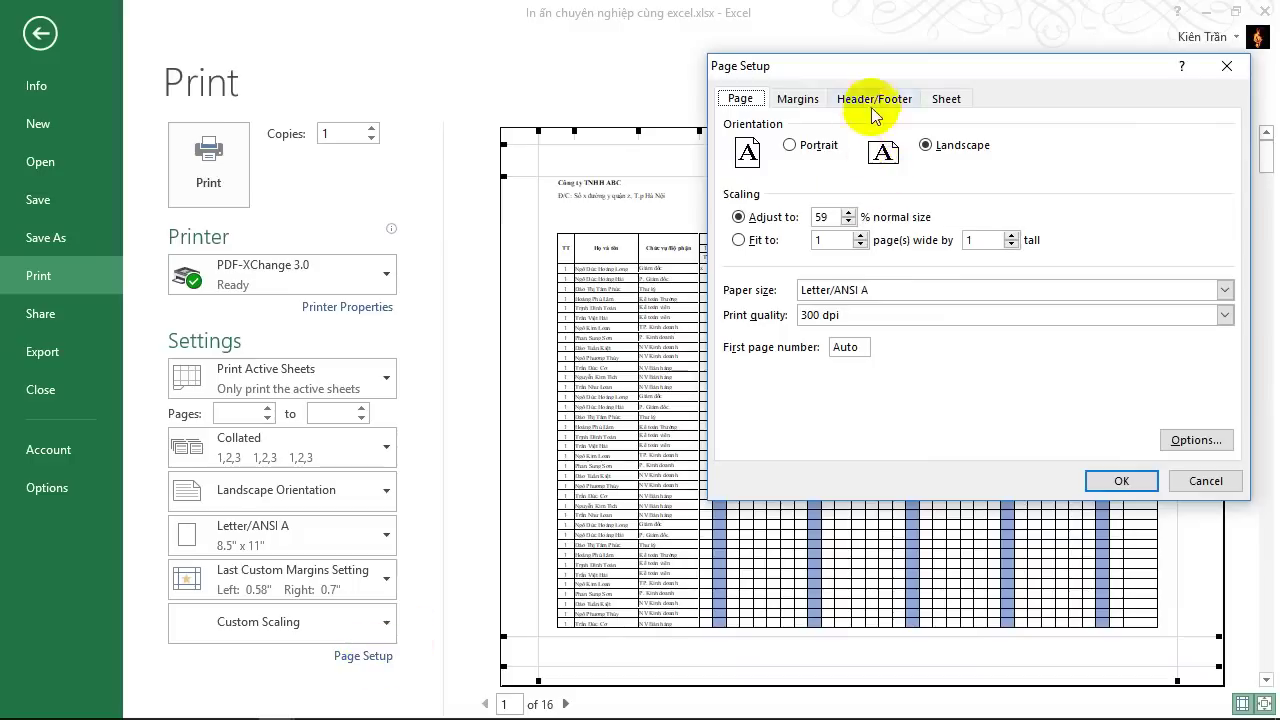
pyautogui.click(890, 104)
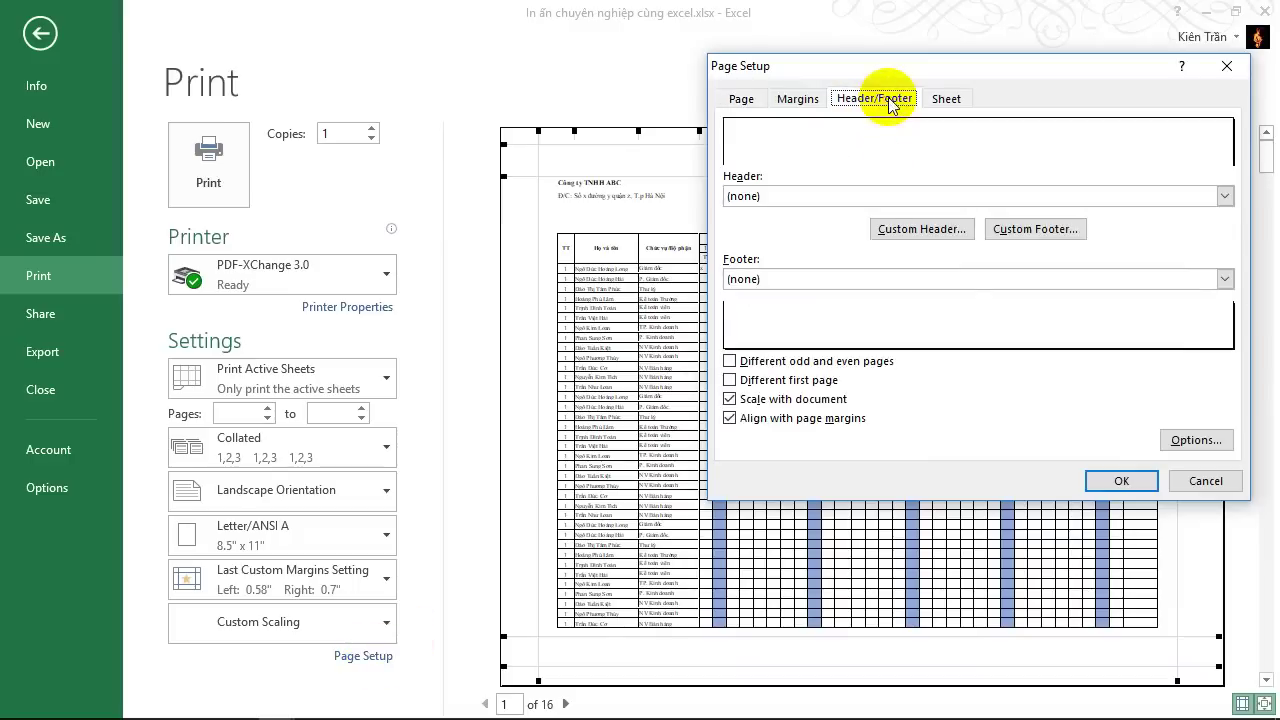
pyautogui.click(1026, 232)
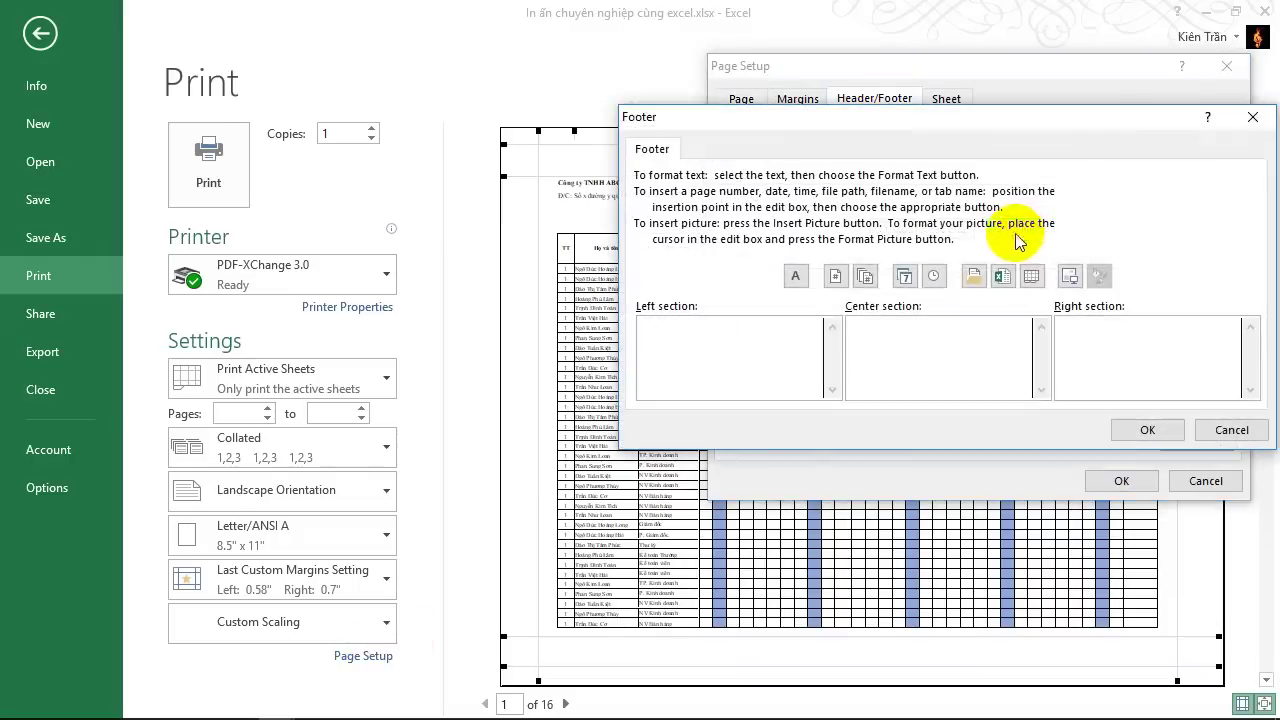
pyautogui.click(835, 277)
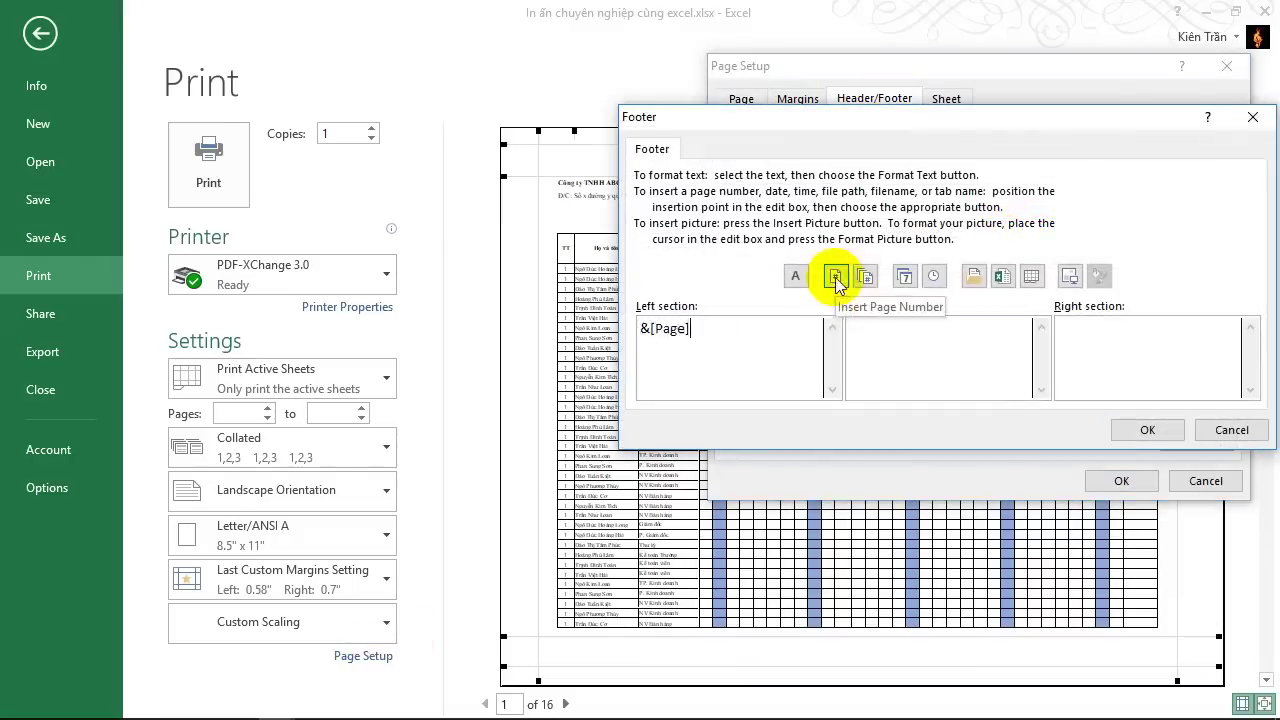
pyautogui.click(1150, 430)
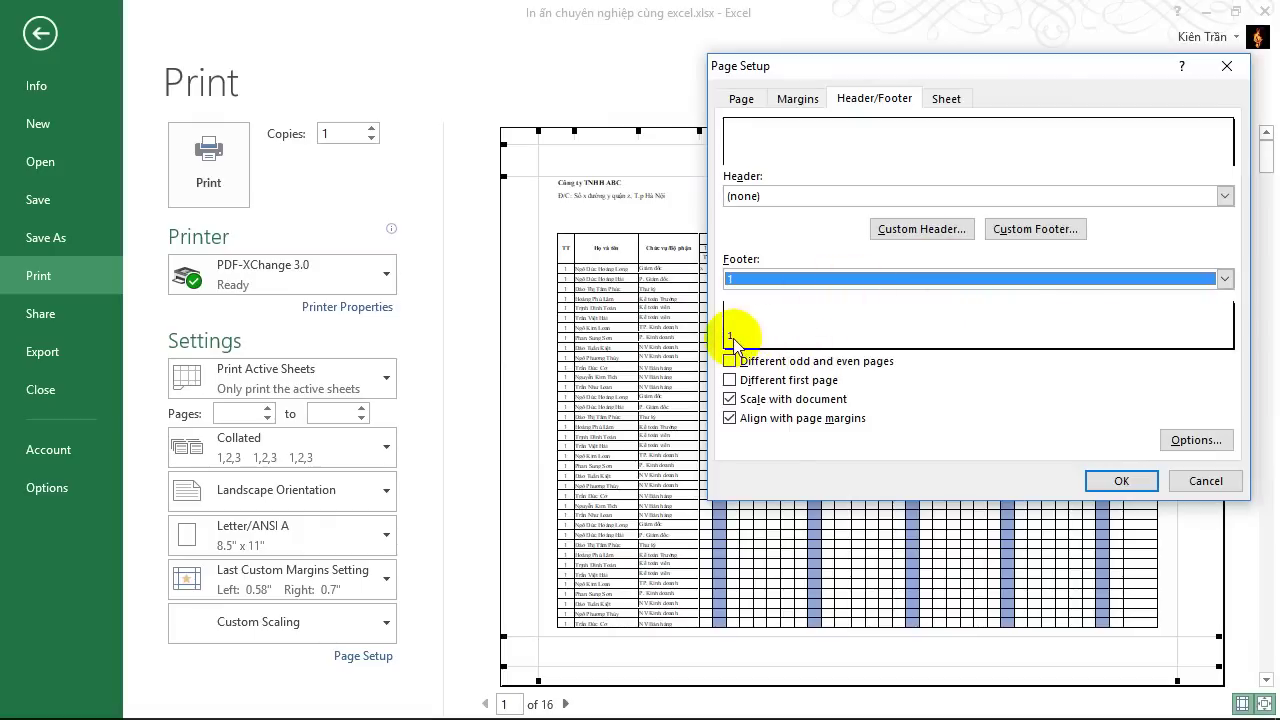
pyautogui.click(1128, 482)
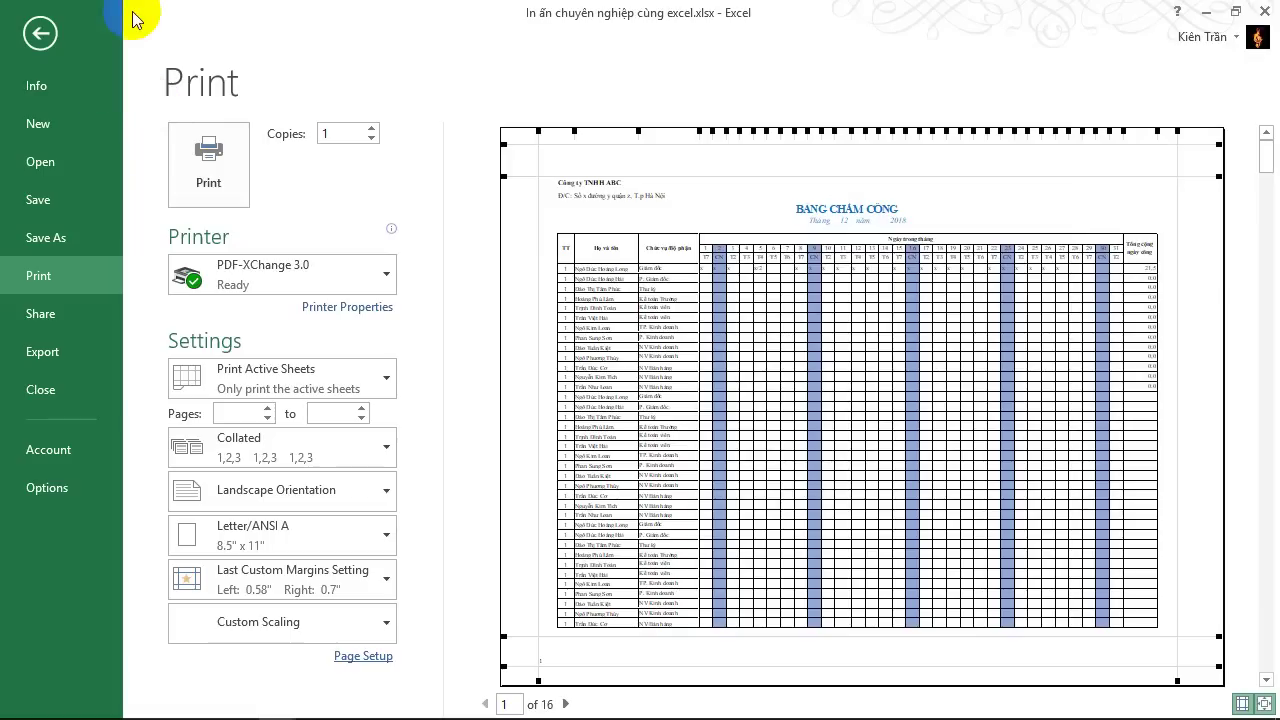
# - Leave print preview, go to the content sheet, and select the lesson outline B6:N14
pyautogui.click(40, 33)
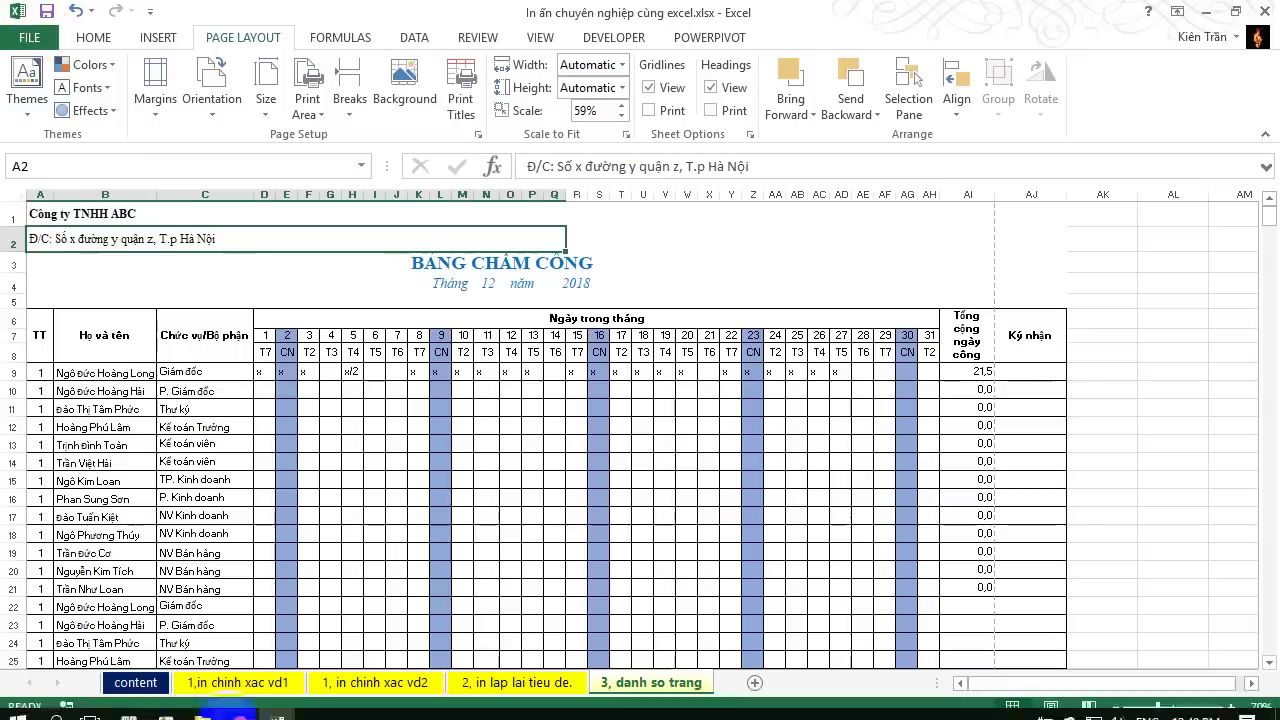
pyautogui.click(130, 683)
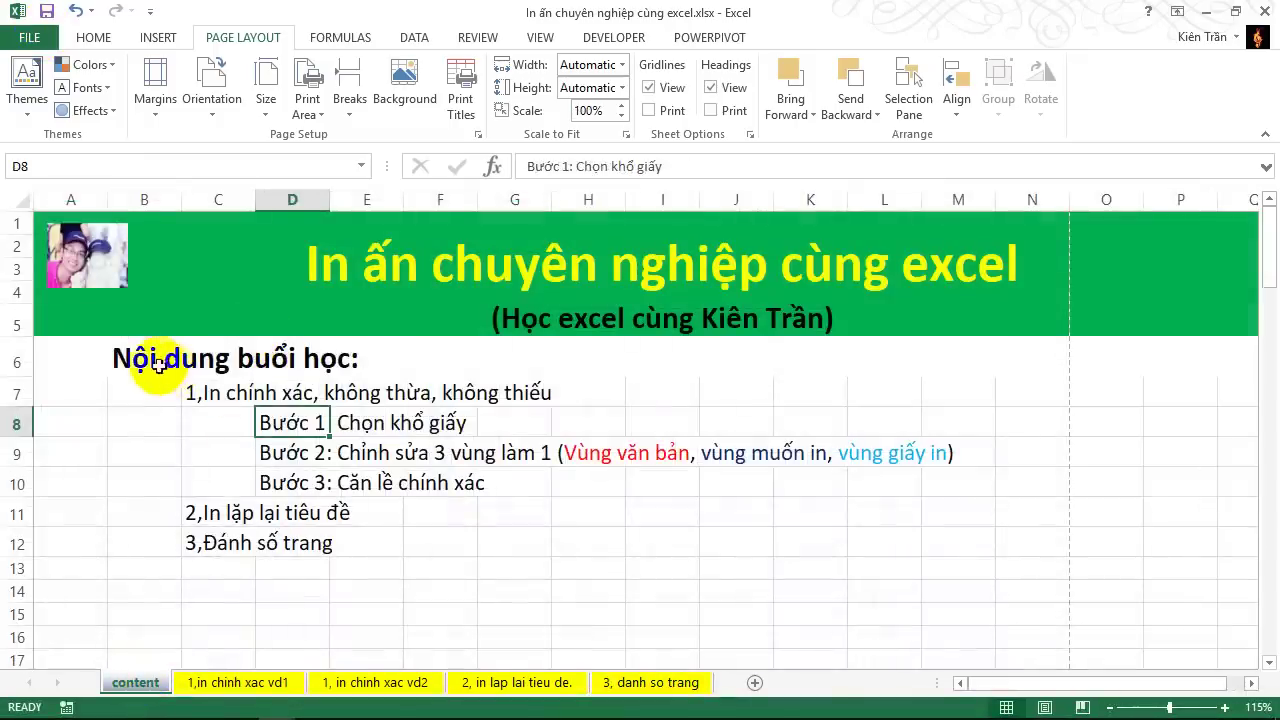
pyautogui.moveTo(122, 355)
pyautogui.mouseDown()
pyautogui.moveTo(1011, 598)
pyautogui.moveTo(995, 575)
pyautogui.mouseUp()
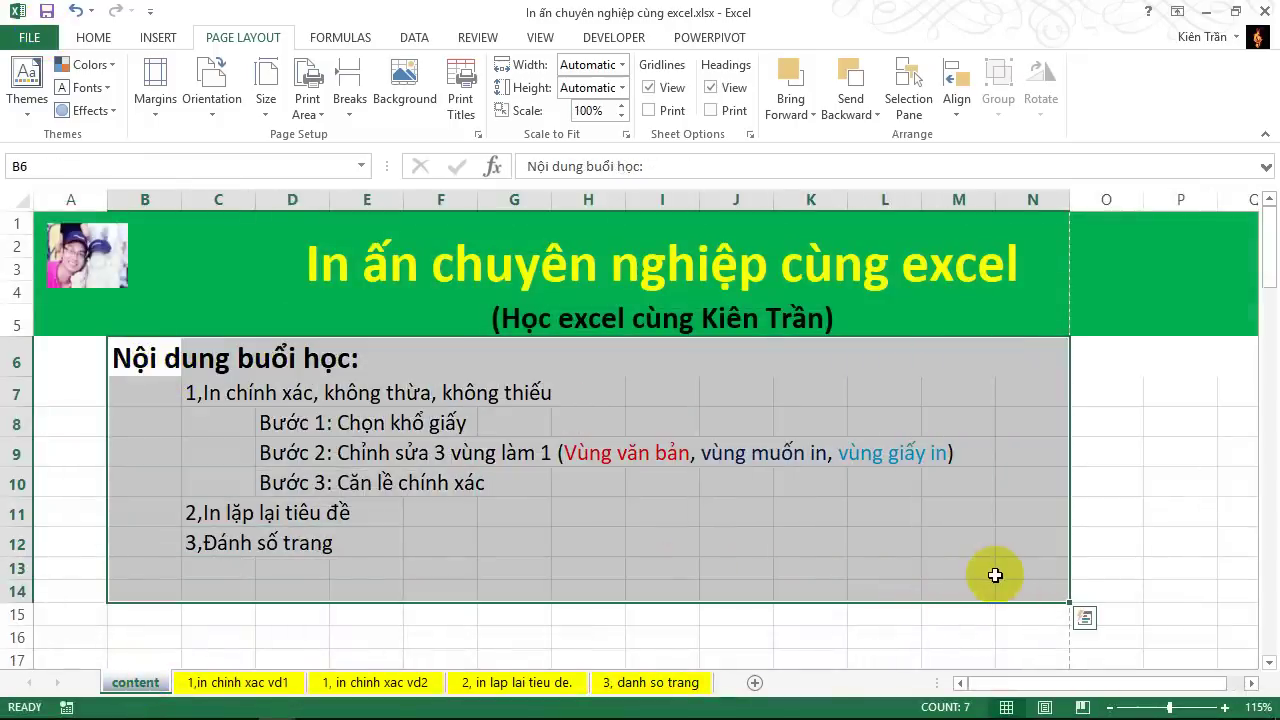